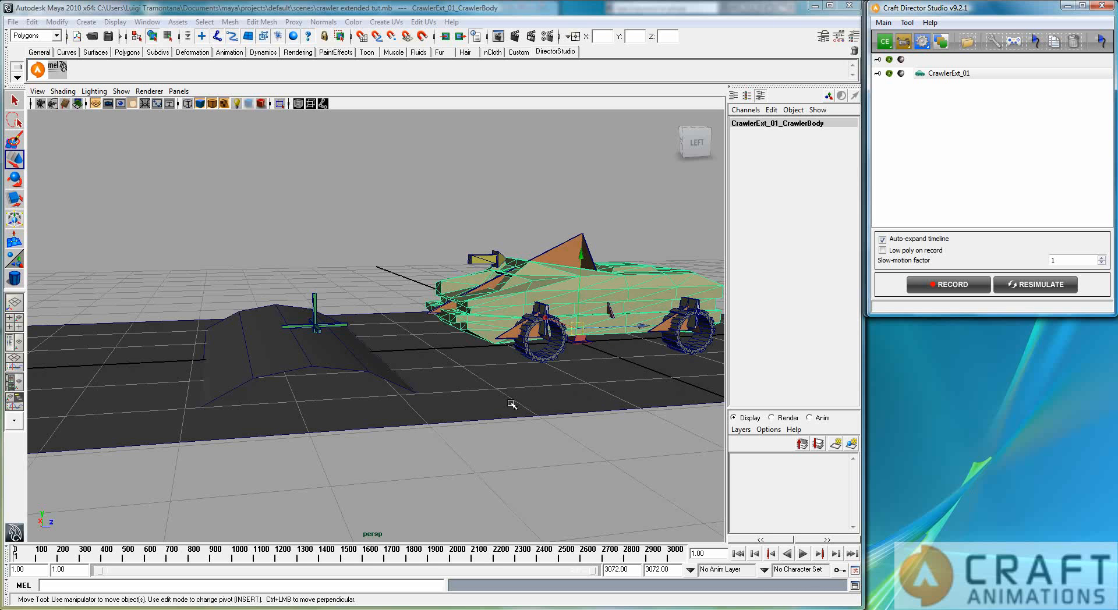
Select the yellow external force arrow above the front of the crawler.
{"action": "left_click_drag", "start_coordinate": [415, 406], "coordinate": [537, 397], "text": "alt"}
{"action": "middle_click_drag", "start_coordinate": [564, 360], "coordinate": [527, 382], "text": "alt"}
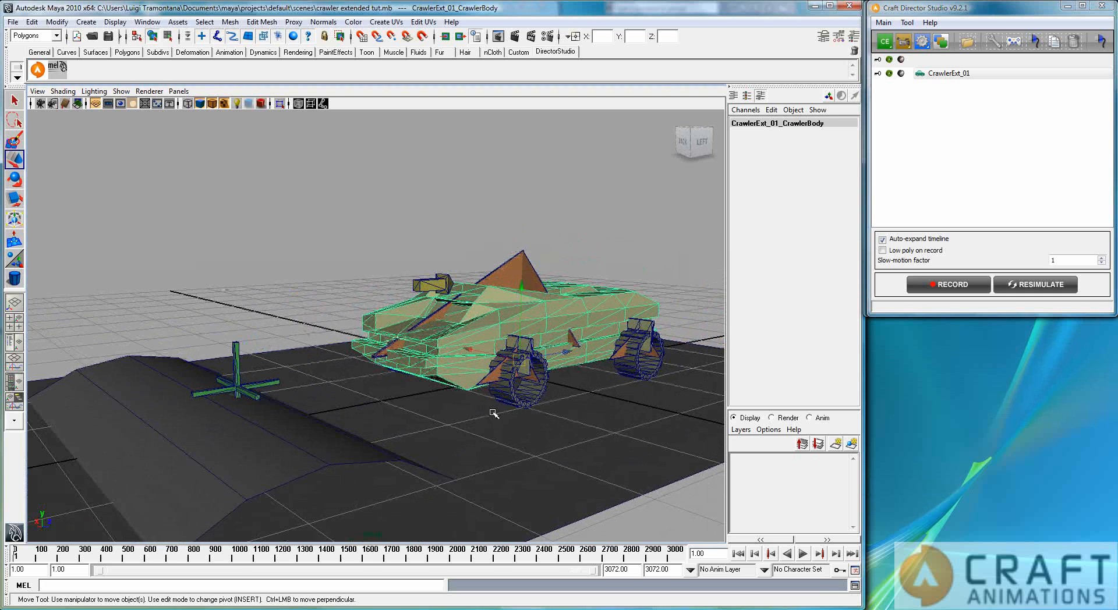
{"action": "left_click_drag", "start_coordinate": [576, 391], "coordinate": [533, 376], "text": "alt"}
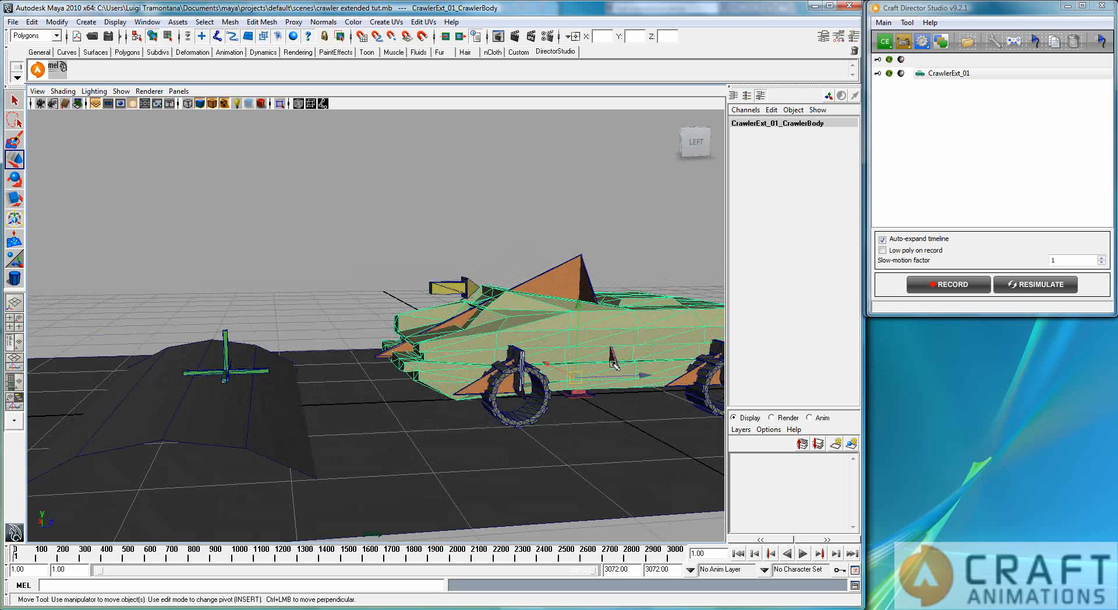
{"action": "middle_click_drag", "start_coordinate": [621, 417], "coordinate": [490, 400], "text": "alt"}
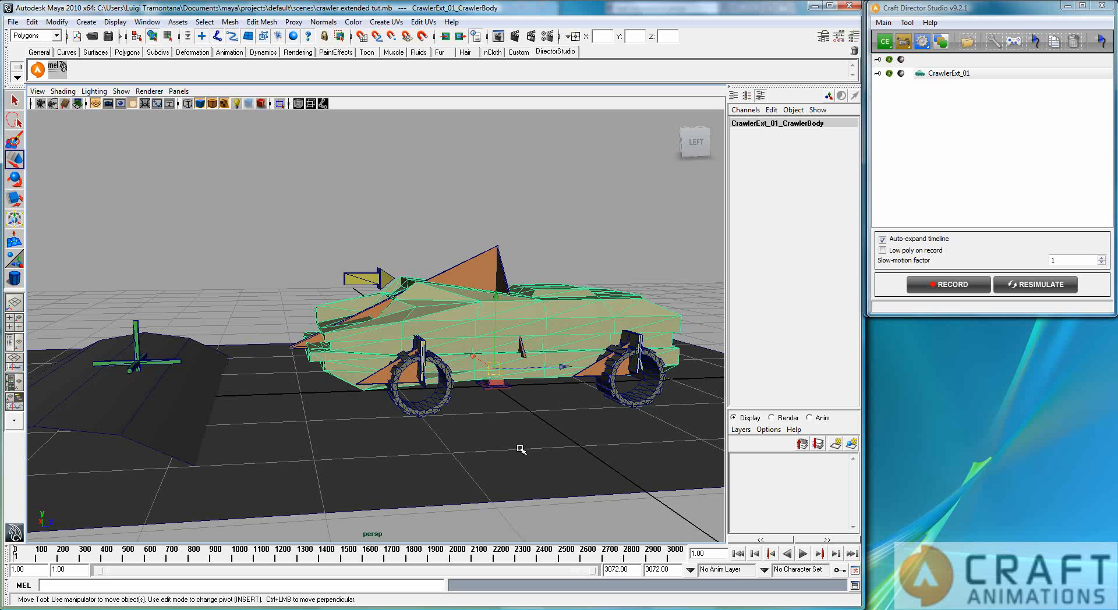
{"action": "left_click_drag", "start_coordinate": [357, 447], "coordinate": [384, 444], "text": "alt"}
{"action": "middle_click_drag", "start_coordinate": [364, 437], "coordinate": [454, 435], "text": "alt"}
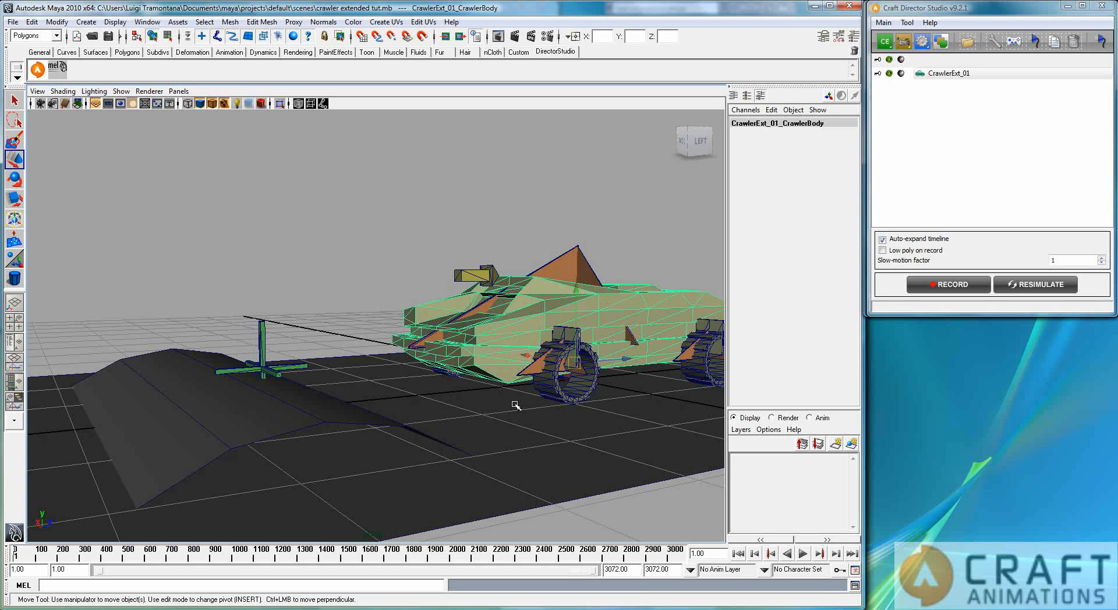
{"action": "left_click", "coordinate": [483, 278]}
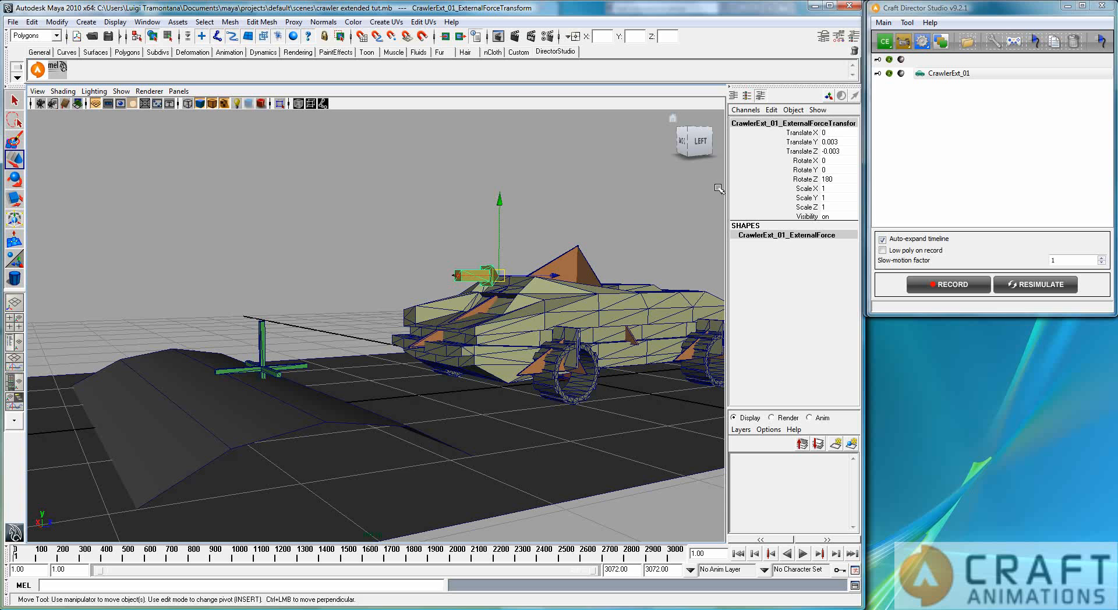
Load the "example: Logitech Gamepad" input profile for CrawlerExt_01 and check its External Force assignment.
{"action": "left_click", "coordinate": [1014, 42]}
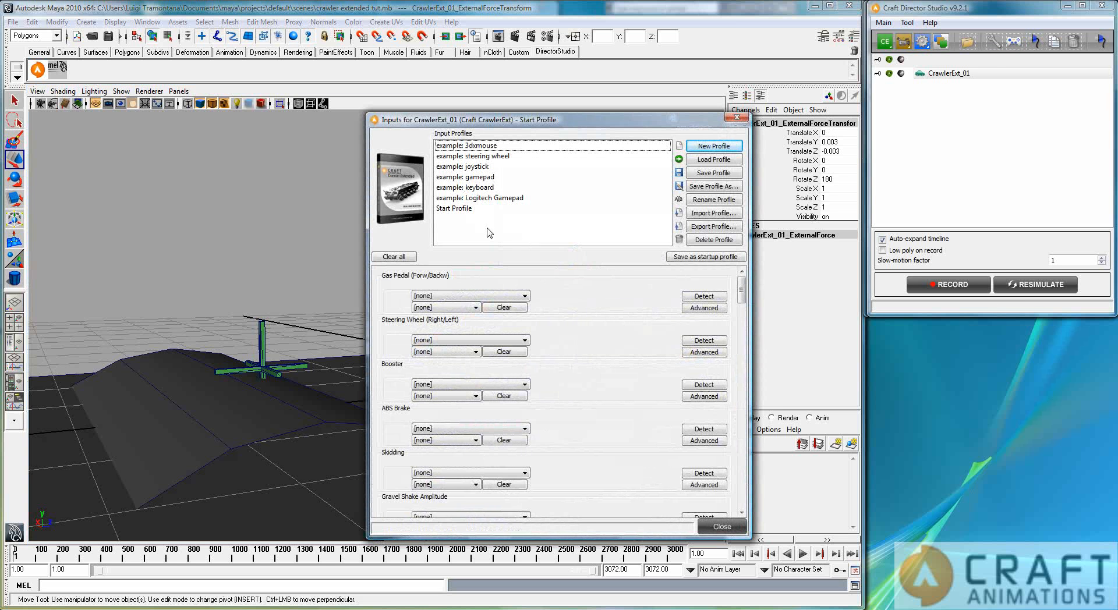
{"action": "double_click", "coordinate": [488, 198]}
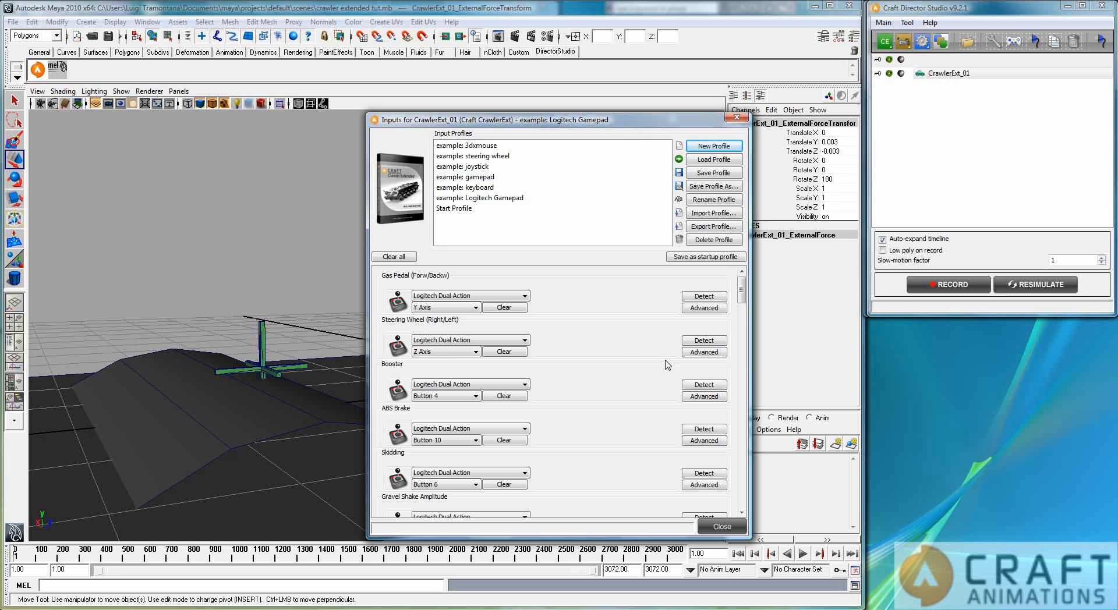
{"action": "scroll", "coordinate": [744, 309], "scroll_direction": "down", "scroll_amount": 5}
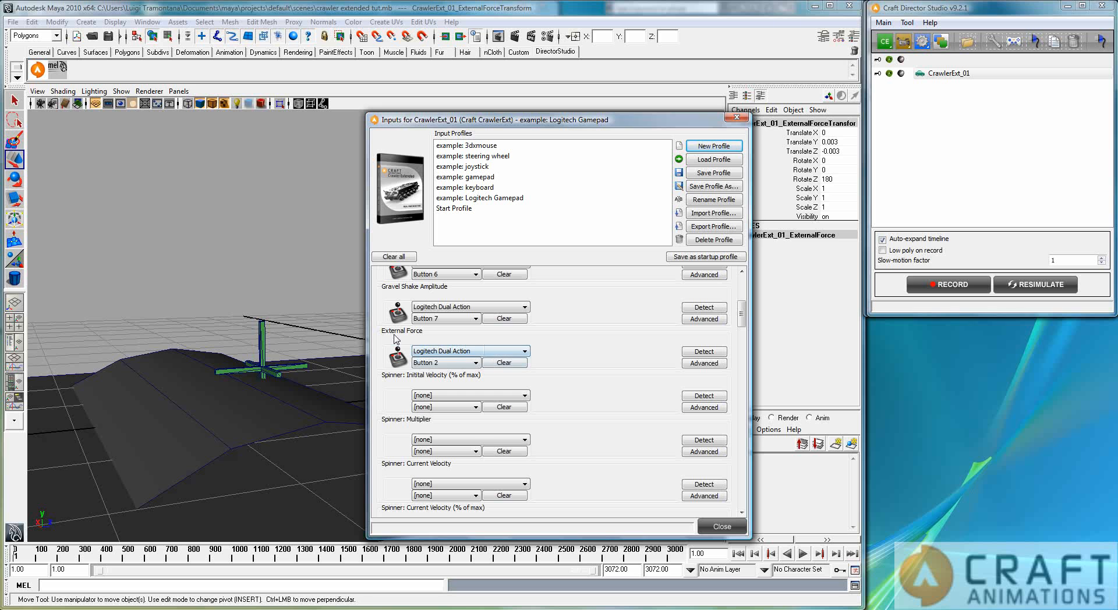
{"action": "left_click", "coordinate": [722, 527]}
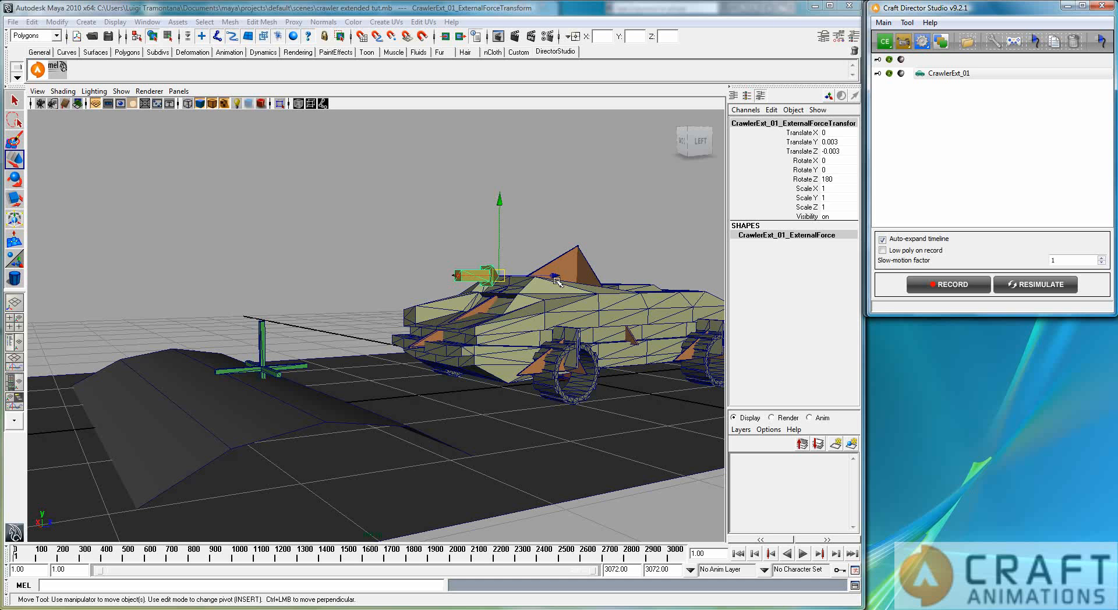
Record the crawler live while rotating its external force arrow to about -49 degrees around Y.
{"action": "left_click", "coordinate": [969, 289]}
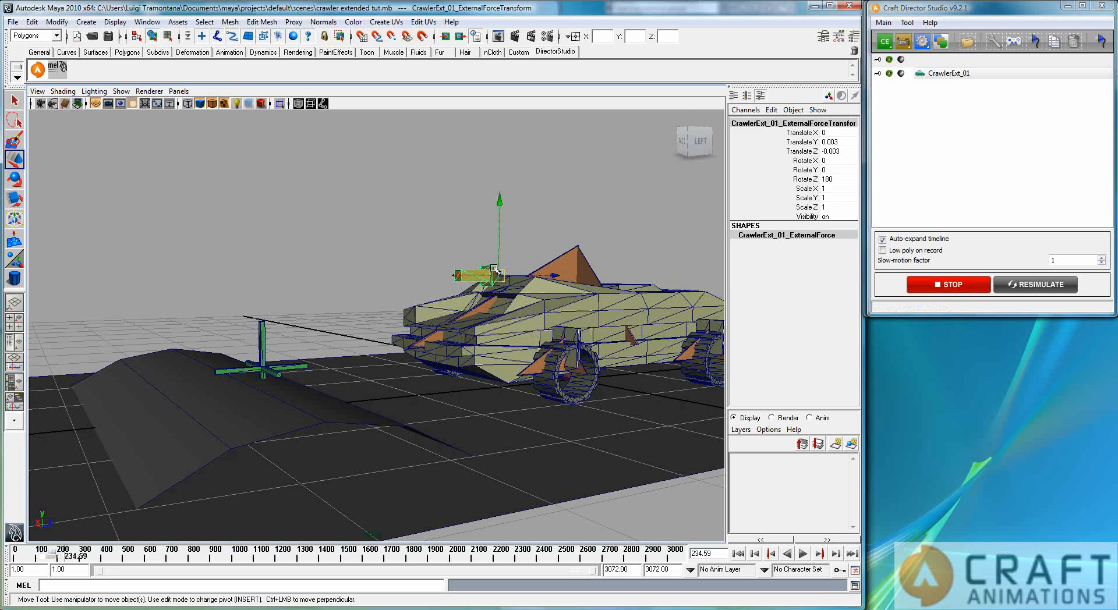
{"action": "left_click_drag", "start_coordinate": [459, 277], "coordinate": [458, 277]}
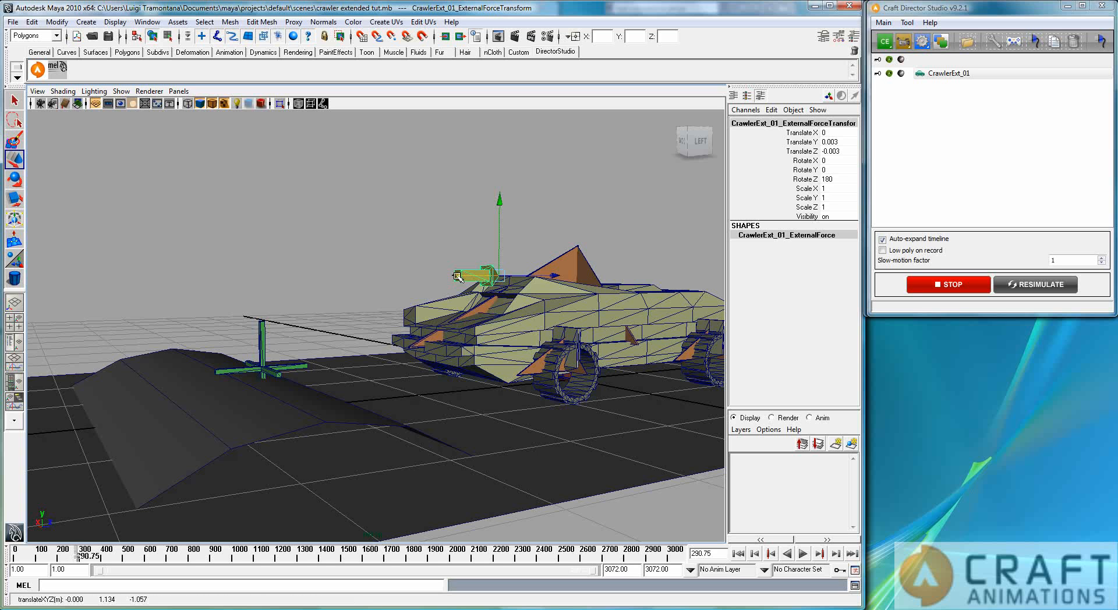
{"action": "left_click", "coordinate": [15, 179]}
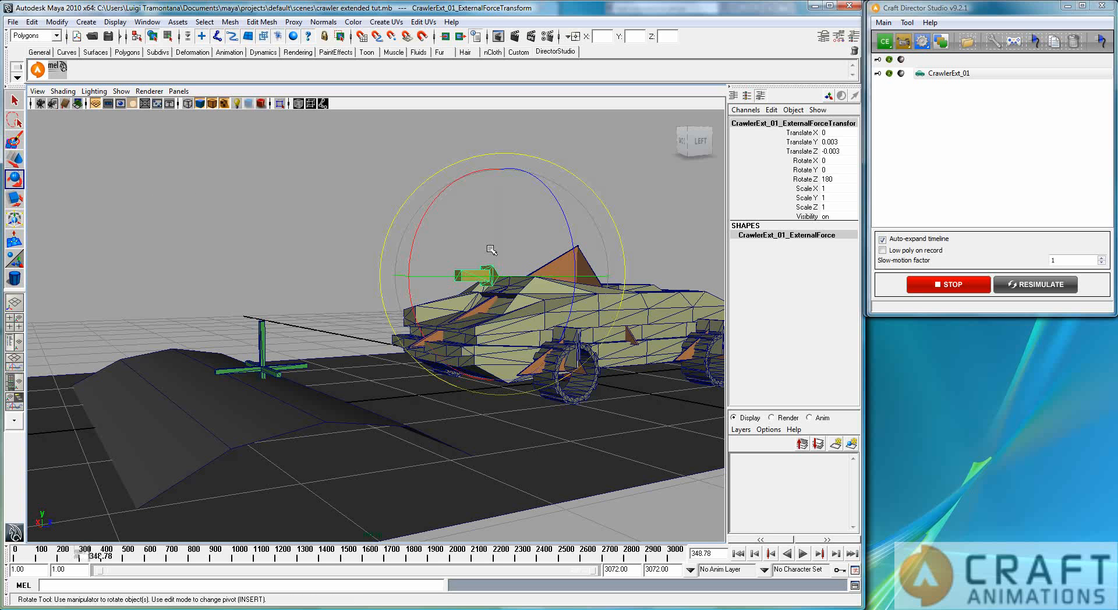
{"action": "left_click_drag", "start_coordinate": [554, 276], "coordinate": [586, 280]}
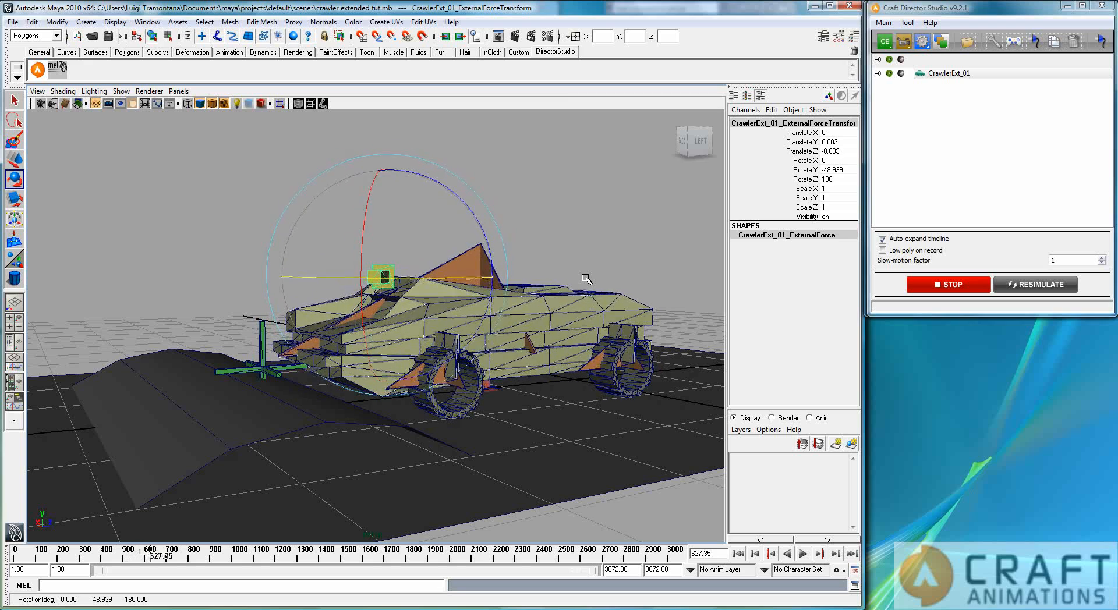
{"action": "left_click", "coordinate": [949, 284]}
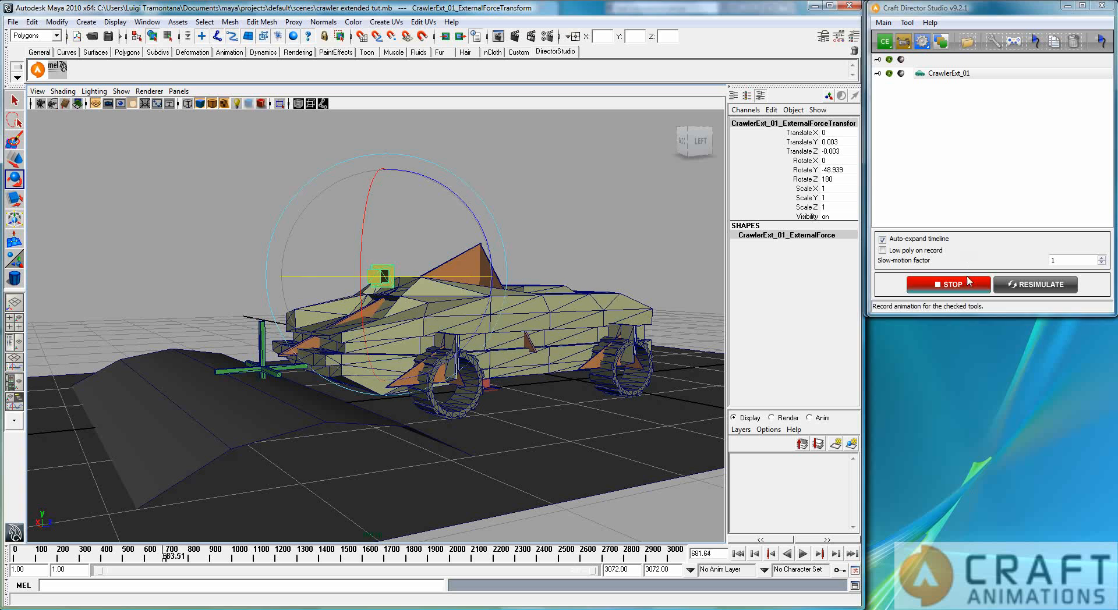
Select the gravity direction helper beneath the crawler and add the ground mesh to the selection.
{"action": "left_click", "coordinate": [630, 205]}
{"action": "mouse_move", "coordinate": [612, 426]}
{"action": "left_mouse_down", "text": "alt"}
{"action": "mouse_move", "coordinate": [541, 411]}
{"action": "mouse_move", "coordinate": [593, 436]}
{"action": "left_mouse_up", "text": "alt"}
{"action": "left_click", "coordinate": [586, 400]}
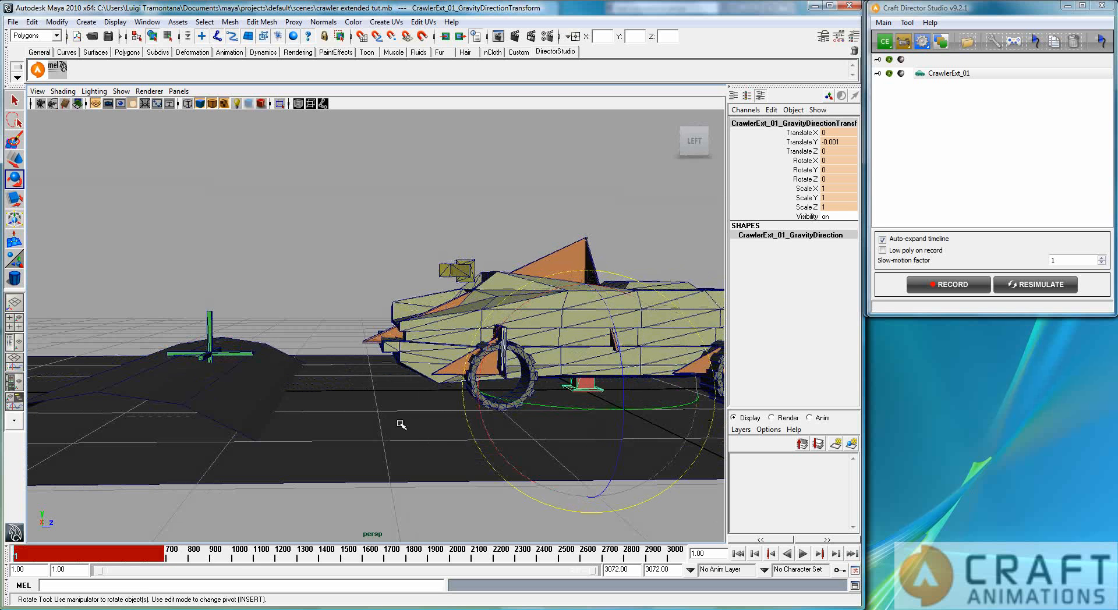
{"action": "left_click", "coordinate": [304, 360], "text": "shift"}
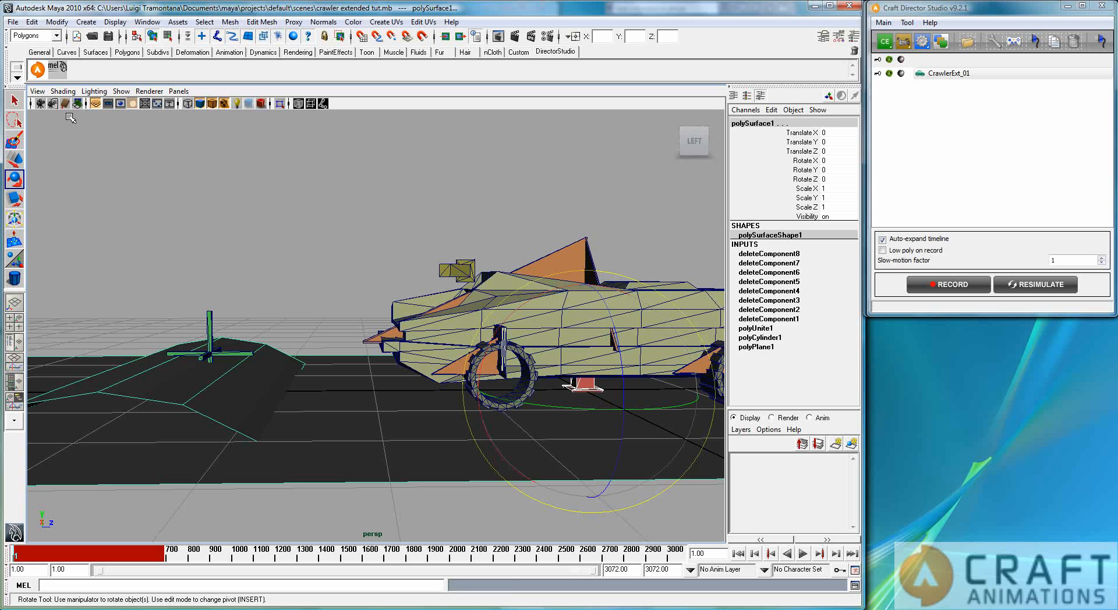
Clear the selection and record a test drive of the crawler at the ramp.
{"action": "left_click_drag", "start_coordinate": [319, 491], "coordinate": [368, 485], "text": "alt"}
{"action": "right_click_drag", "start_coordinate": [446, 495], "coordinate": [378, 478], "text": "alt"}
{"action": "middle_click_drag", "start_coordinate": [397, 447], "coordinate": [459, 467], "text": "alt"}
{"action": "left_click", "coordinate": [422, 249]}
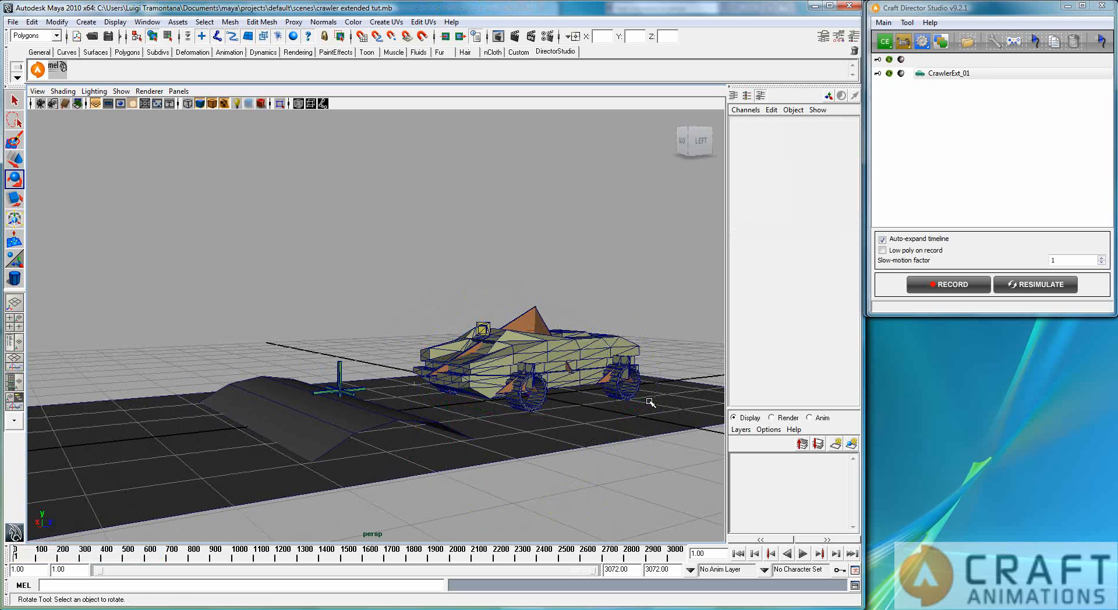
{"action": "left_click", "coordinate": [949, 284]}
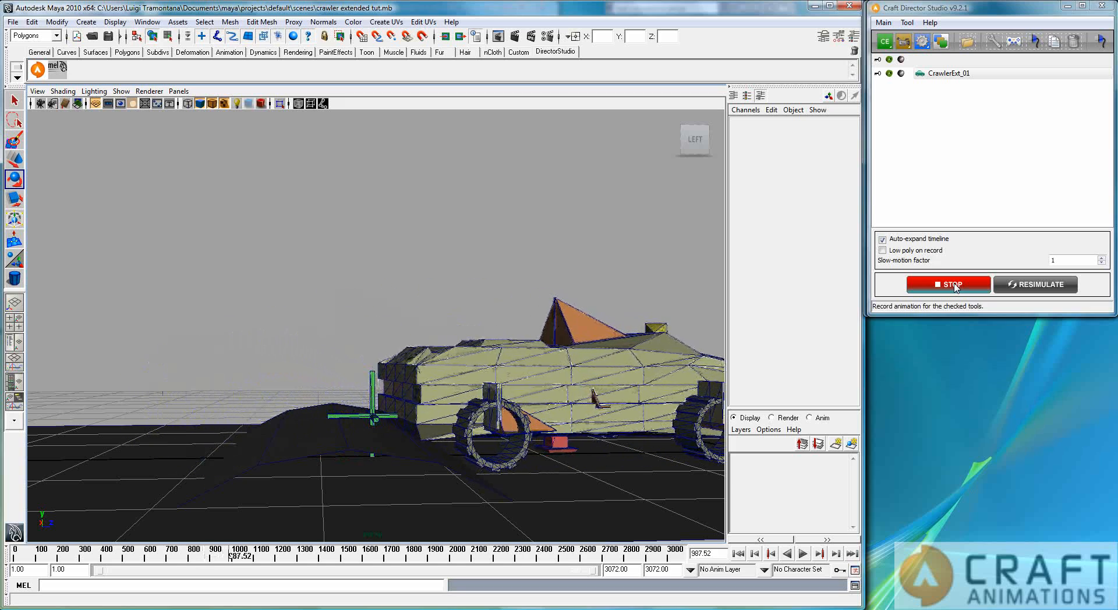
{"action": "left_click", "coordinate": [956, 286]}
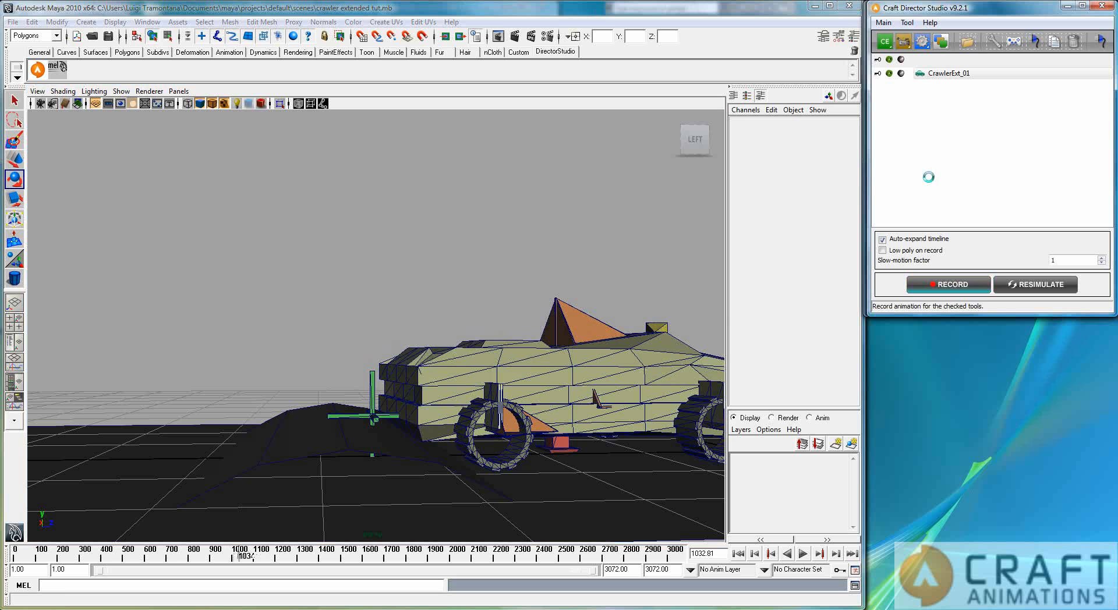
Open the CrawlerExt_01 configuration and set its ray cast parameters to a Ray Multiplier of 2 with 10 side rays.
{"action": "double_click", "coordinate": [959, 74]}
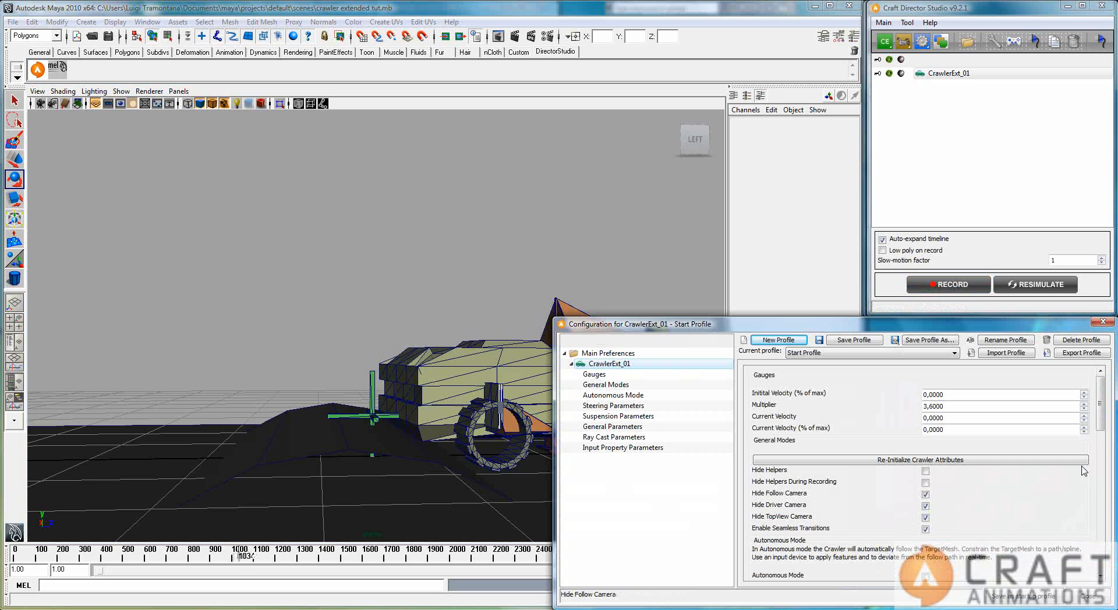
{"action": "left_click_drag", "start_coordinate": [1101, 407], "coordinate": [1101, 449]}
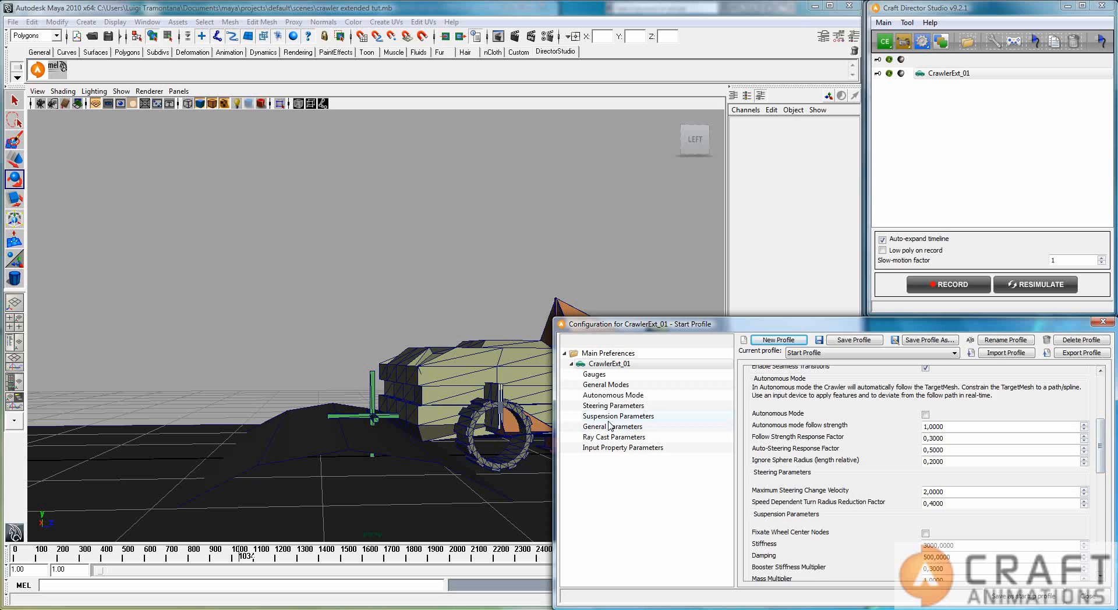
{"action": "left_click", "coordinate": [621, 439]}
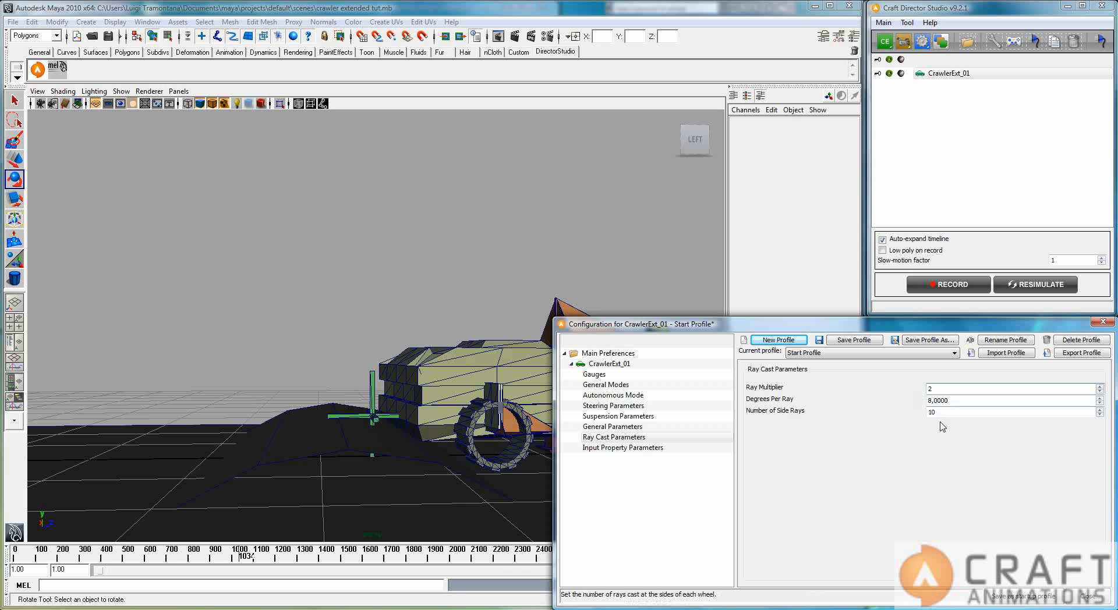
Examine the crawler's wheels from above and from the side, and their position relative to the ramp.
{"action": "left_click", "coordinate": [520, 428]}
{"action": "left_click_drag", "start_coordinate": [523, 428], "coordinate": [284, 464], "text": "alt"}
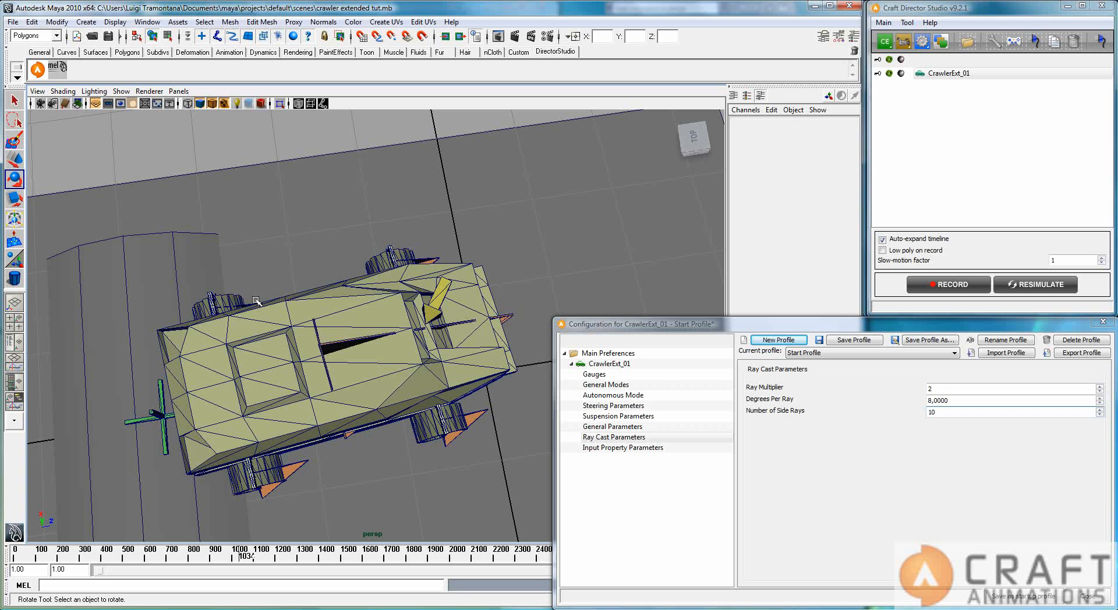
{"action": "left_click_drag", "start_coordinate": [256, 301], "coordinate": [434, 401], "text": "alt"}
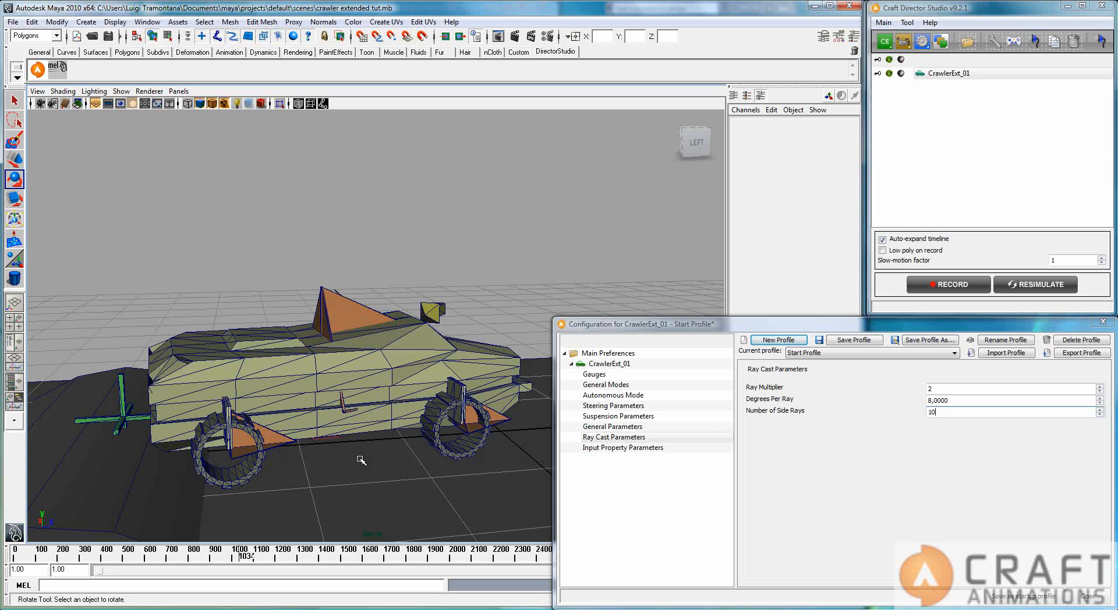
{"action": "left_click_drag", "start_coordinate": [357, 432], "coordinate": [365, 412], "text": "alt"}
{"action": "left_click", "coordinate": [323, 382]}
{"action": "left_click_drag", "start_coordinate": [323, 381], "coordinate": [247, 277], "text": "alt"}
{"action": "left_click", "coordinate": [247, 277]}
{"action": "left_click_drag", "start_coordinate": [271, 346], "coordinate": [390, 269], "text": "alt"}
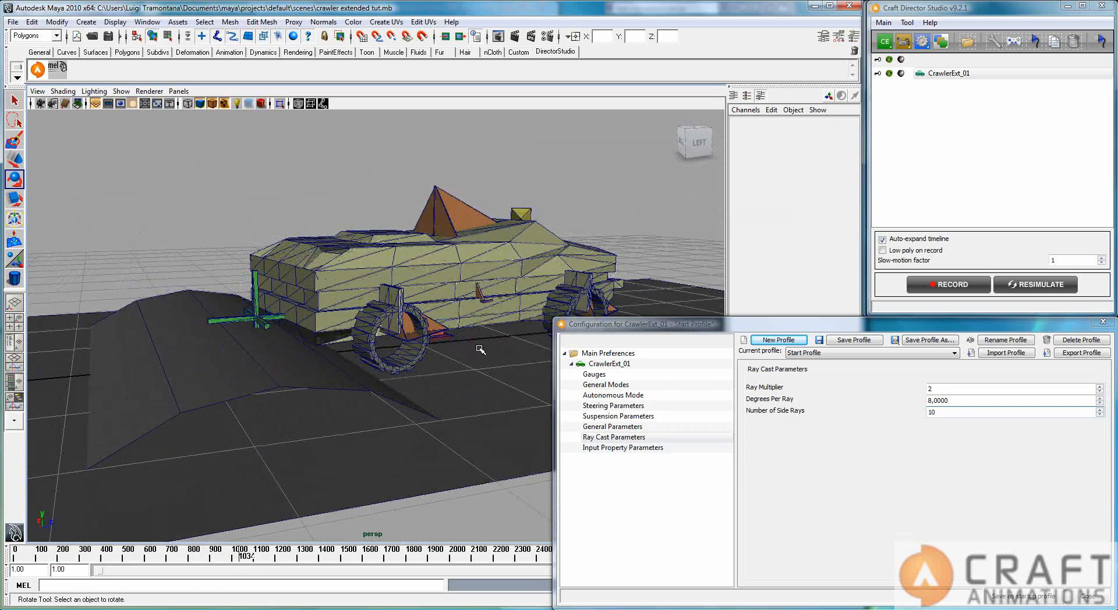
Record another crawler drive with the current ray cast settings and return the timeline to the first frame.
{"action": "left_click", "coordinate": [950, 286]}
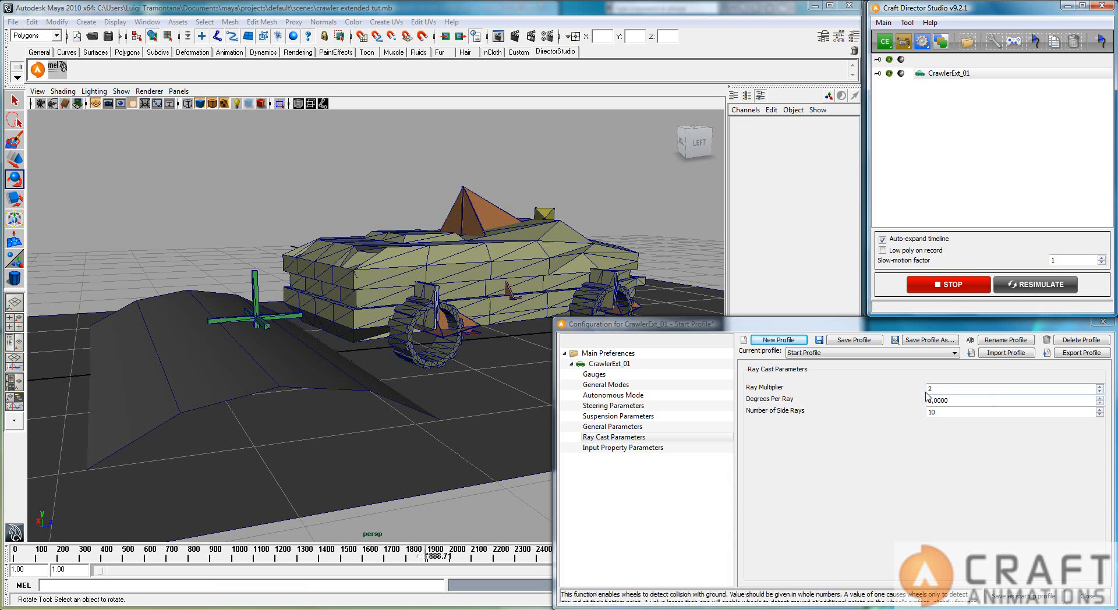
{"action": "left_click", "coordinate": [973, 278]}
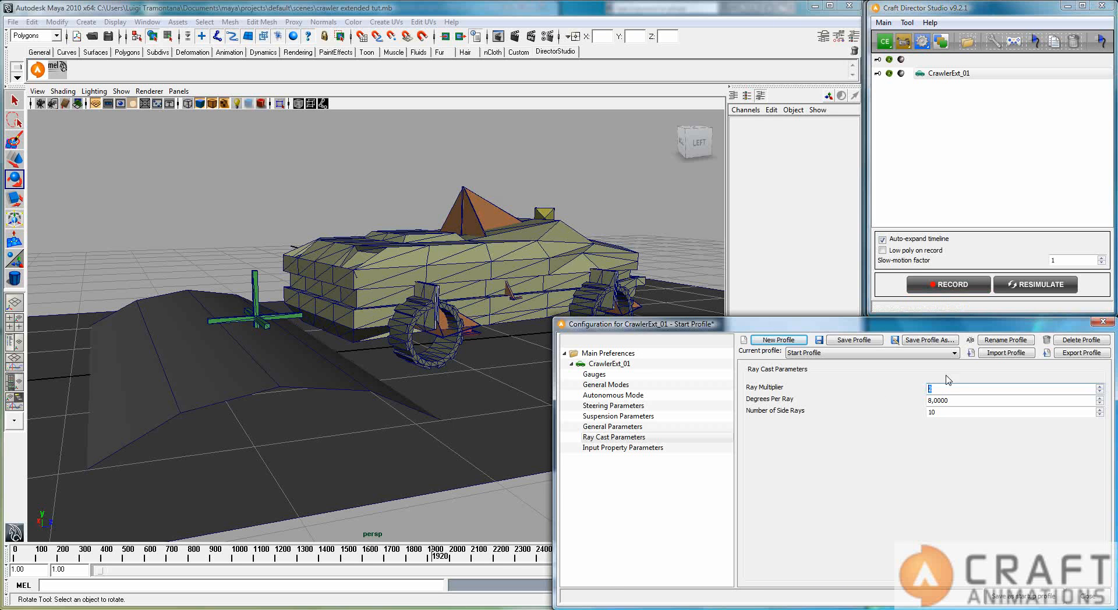
{"action": "double_click", "coordinate": [950, 412]}
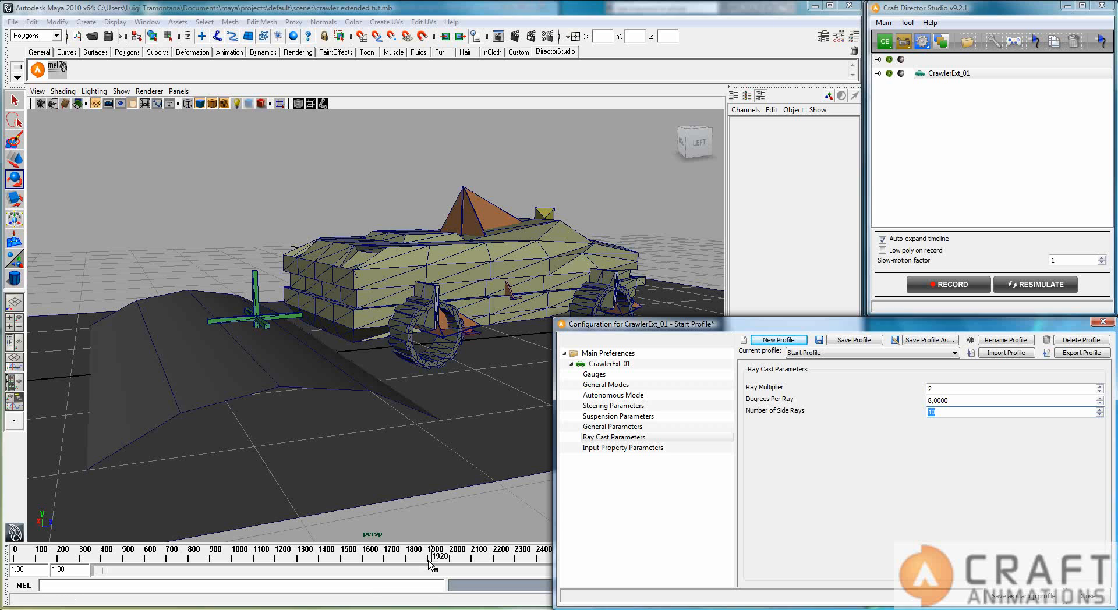
{"action": "left_click_drag", "start_coordinate": [433, 562], "coordinate": [2, 560]}
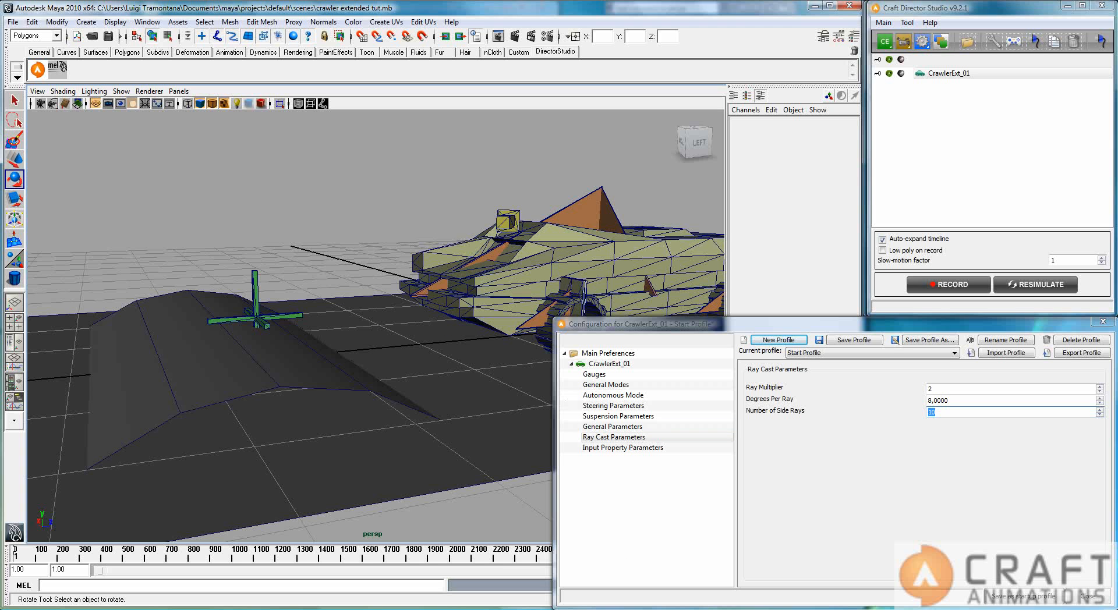
Switch to the 3ds Max tank scene, inspect individual left road wheels by selecting them, and clear the selection.
{"action": "key", "text": "alt+Tab"}
{"action": "key", "text": "Tab"}
{"action": "key", "text": "Tab"}
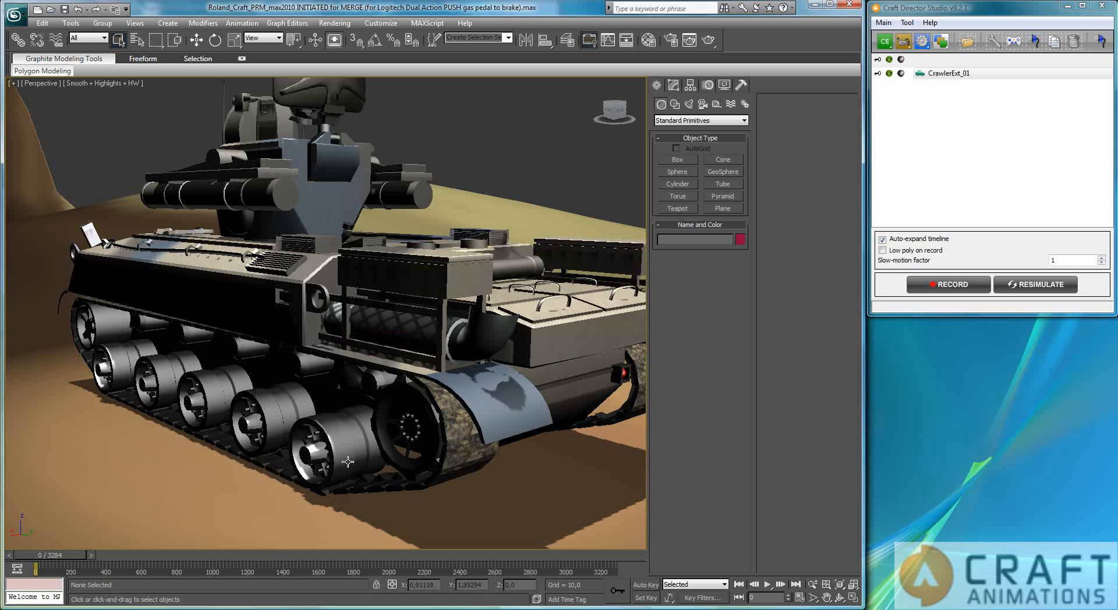
{"action": "left_click", "coordinate": [326, 446]}
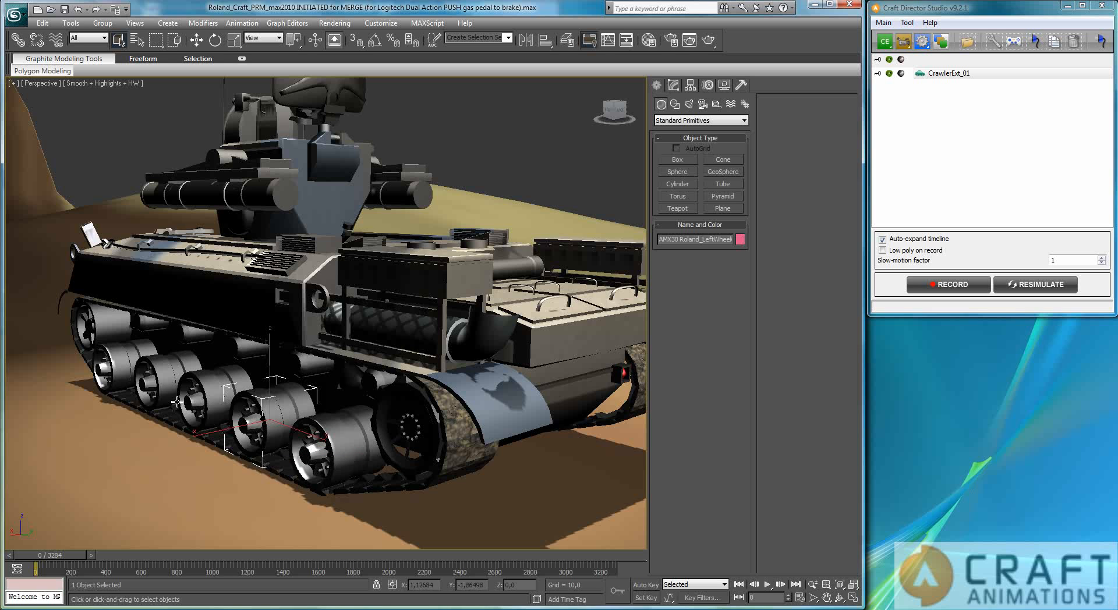
{"action": "left_click", "coordinate": [102, 371]}
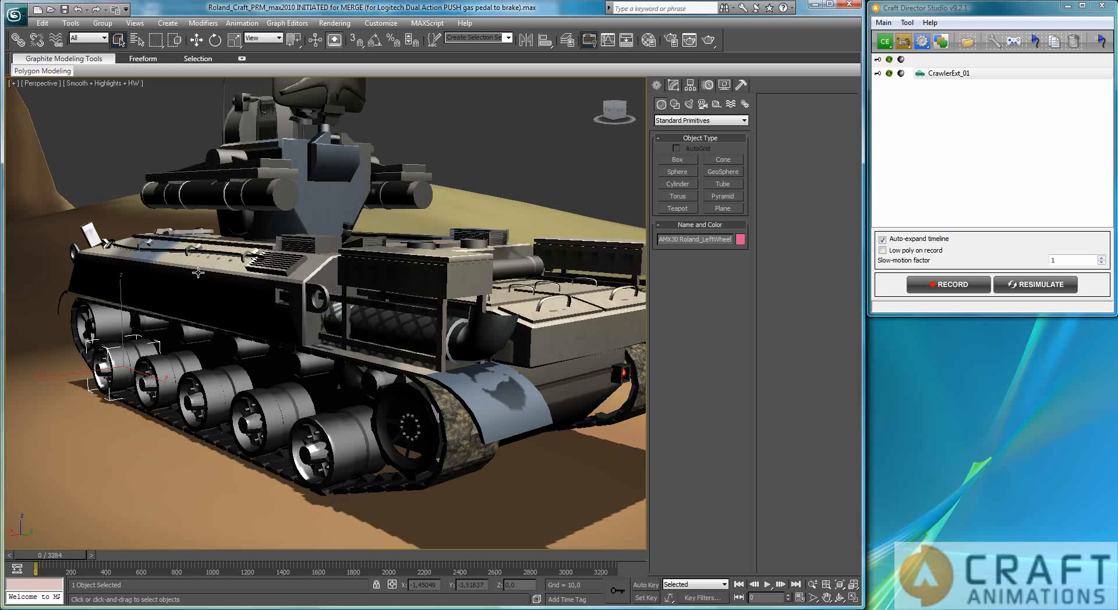
{"action": "left_click", "coordinate": [546, 193]}
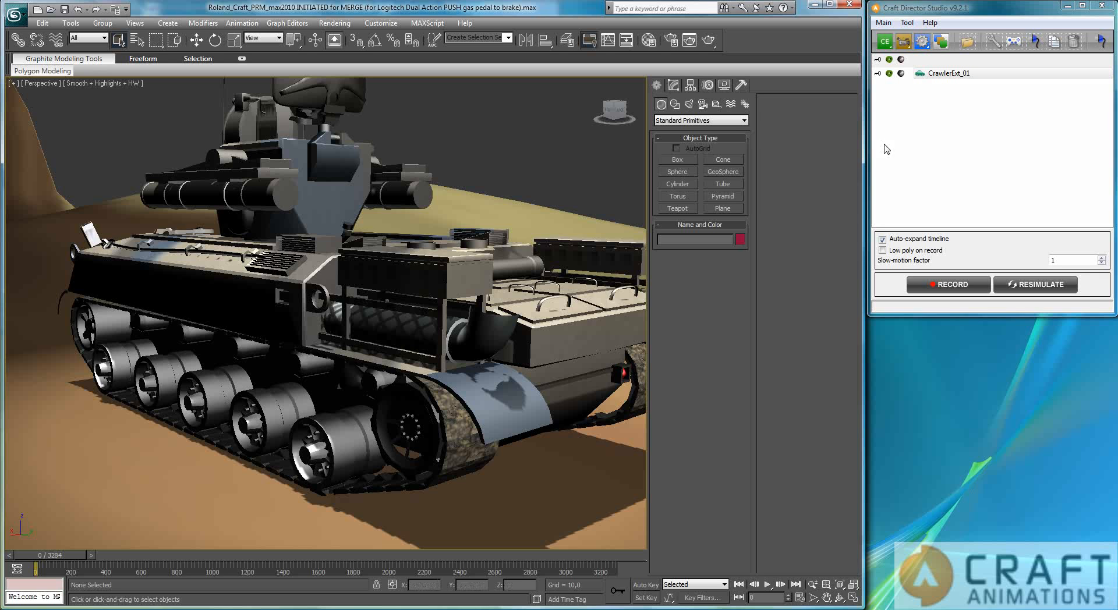
Turn off the display of the old CrawlerExt_01 tool and start Craft Director Studio for the tank scene, placing its window beside the viewport.
{"action": "left_click", "coordinate": [892, 61]}
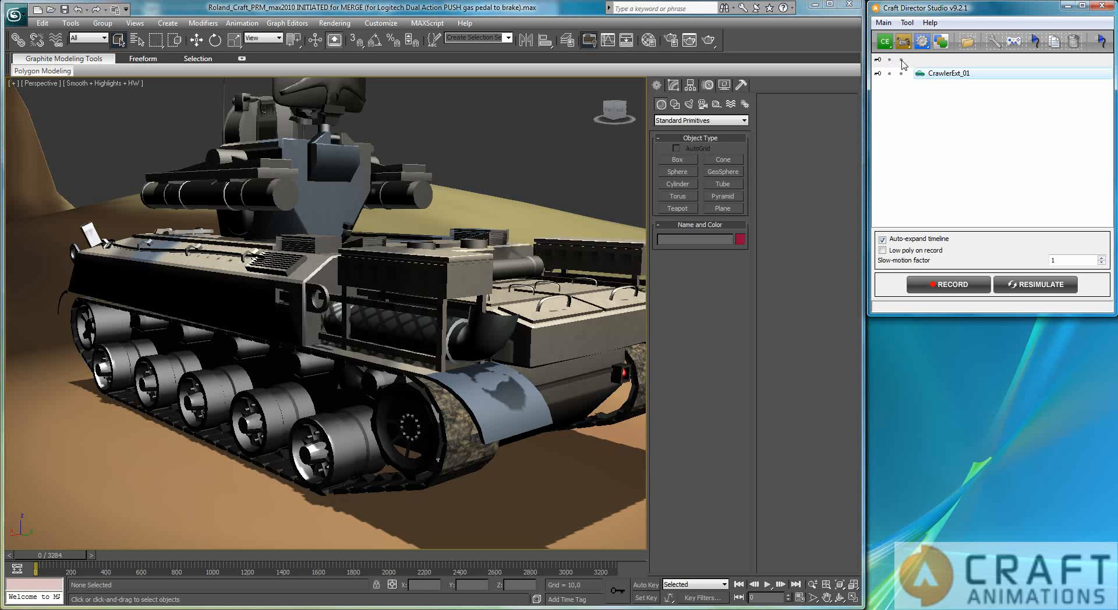
{"action": "left_click", "coordinate": [741, 85]}
{"action": "left_click", "coordinate": [735, 268]}
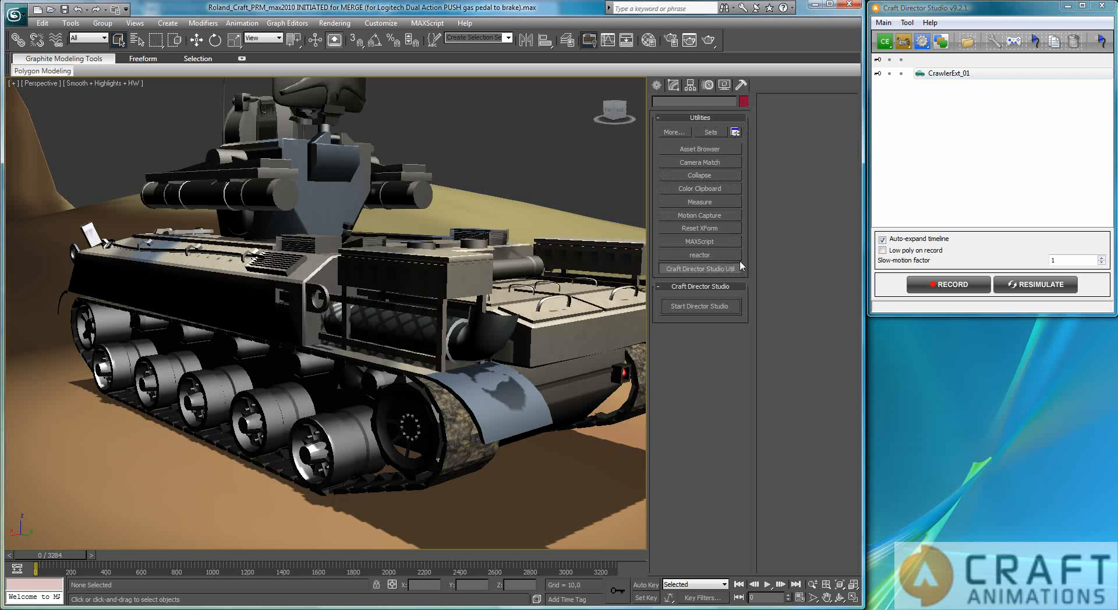
{"action": "left_click", "coordinate": [712, 308]}
{"action": "left_click_drag", "start_coordinate": [547, 185], "coordinate": [955, 10]}
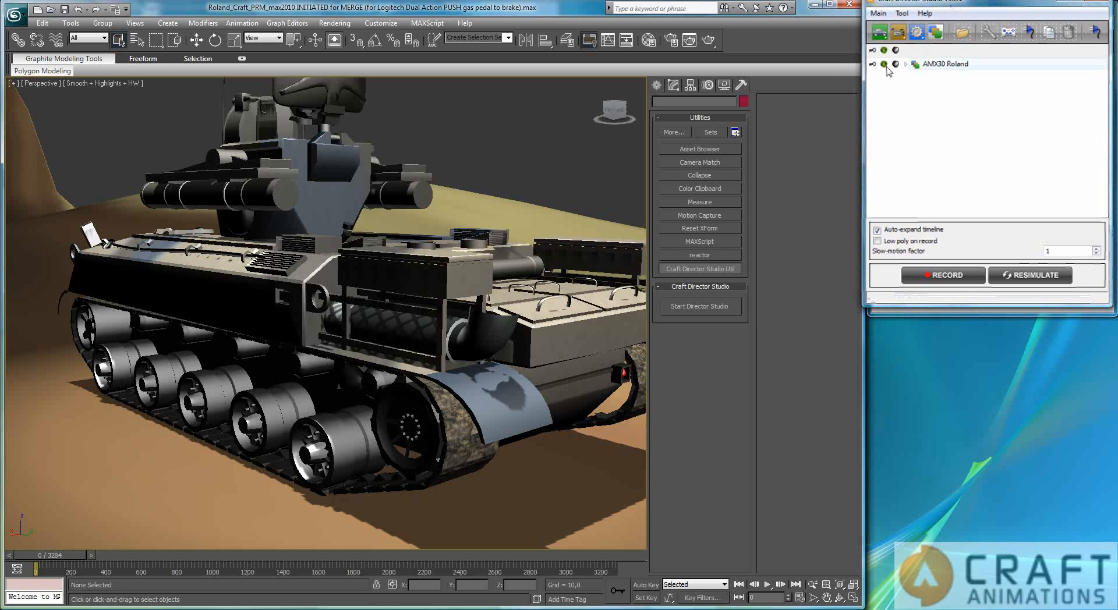
Expand the AMX30 Roland and AMX30 - CrawlerExt entries and hide the tank's high-poly model so only the low-poly meshes are displayed.
{"action": "left_click", "coordinate": [905, 64]}
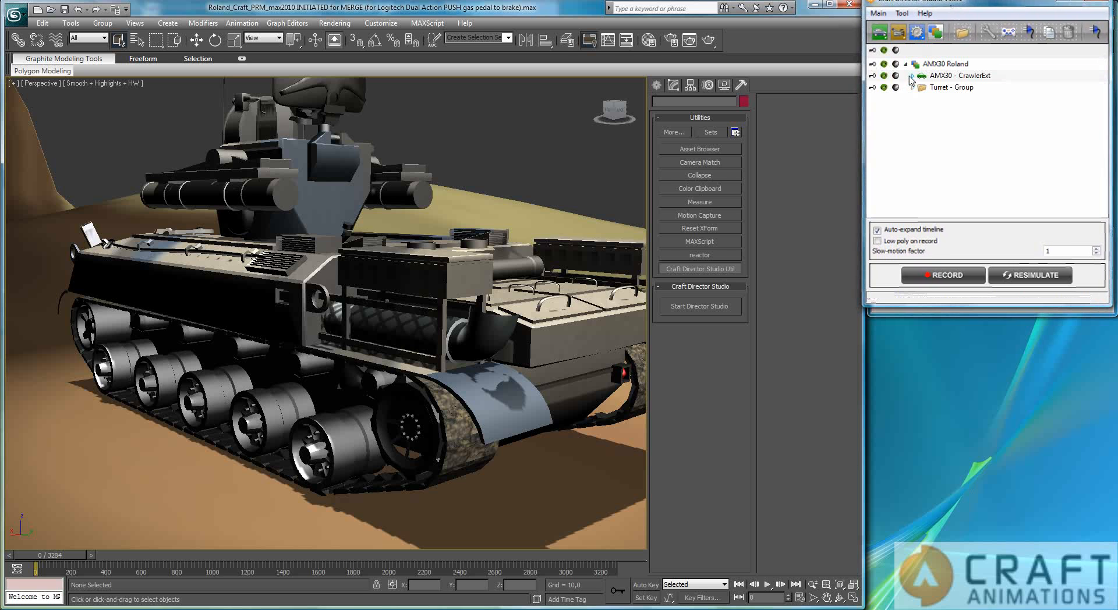
{"action": "left_click", "coordinate": [912, 76]}
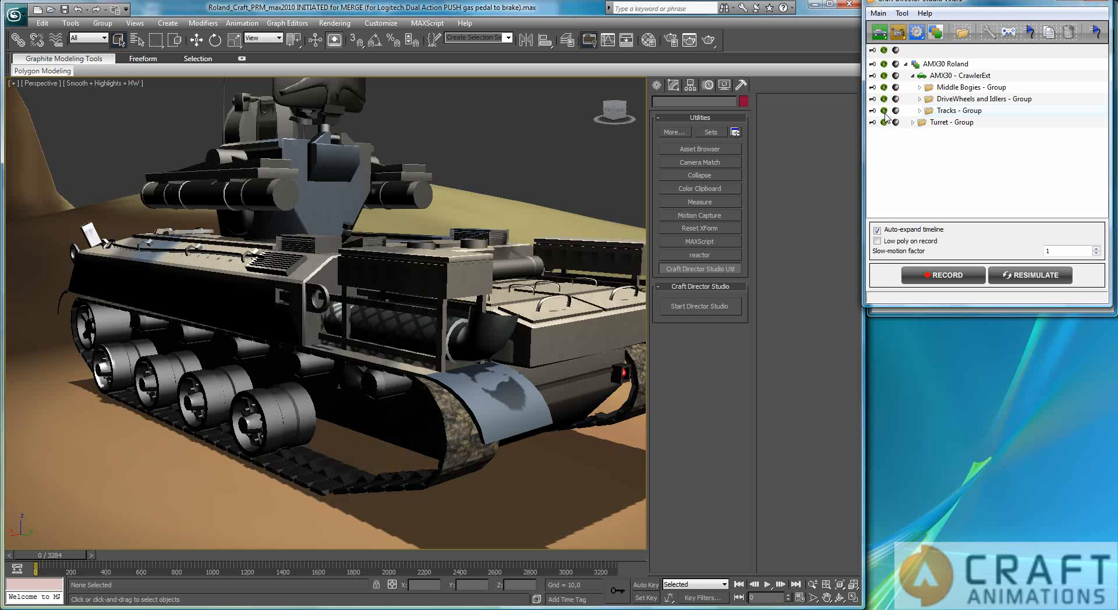
{"action": "left_click", "coordinate": [885, 51]}
{"action": "left_click", "coordinate": [885, 51]}
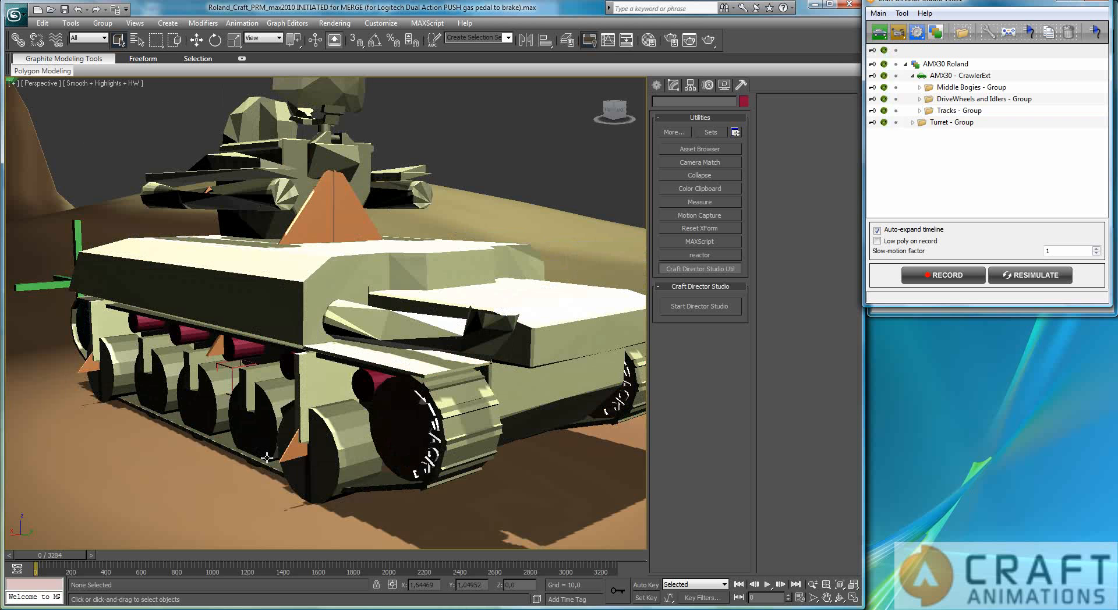
Examine the low-poly road wheels from the side by selecting Left03_WheelMesh, and frame the whole tank in view.
{"action": "middle_click_drag", "start_coordinate": [219, 435], "coordinate": [124, 428], "text": "alt"}
{"action": "scroll", "coordinate": [169, 426], "scroll_direction": "up", "scroll_amount": 5}
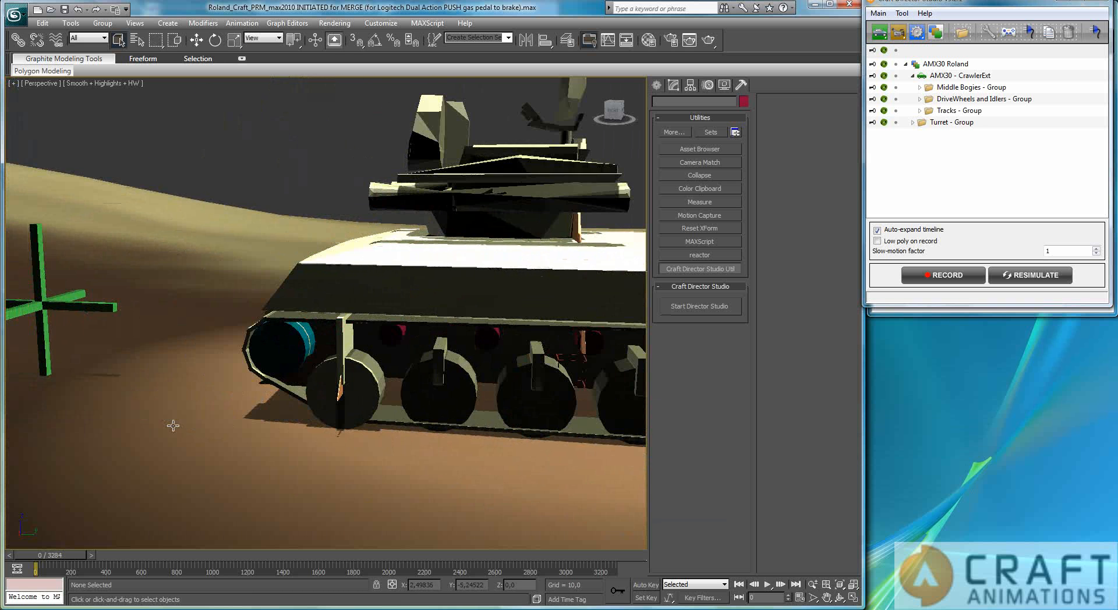
{"action": "left_click", "coordinate": [466, 399]}
{"action": "key", "text": "z"}
{"action": "scroll", "coordinate": [486, 408], "scroll_direction": "down", "scroll_amount": 6}
{"action": "middle_click_drag", "start_coordinate": [501, 398], "coordinate": [557, 412], "text": "alt"}
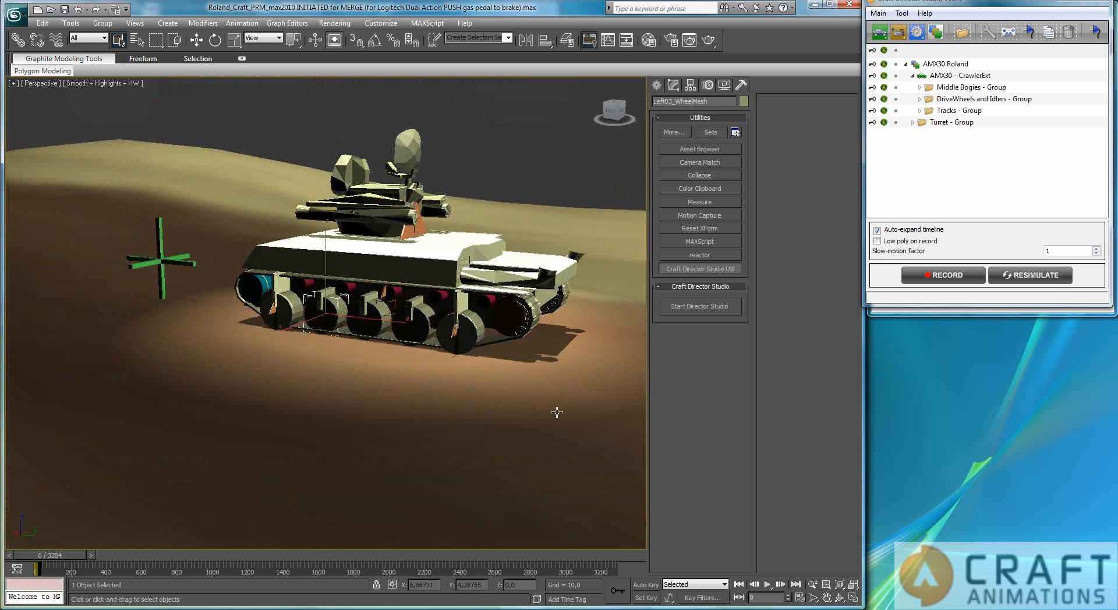
Record a tank drive with the Tracks group enabled for recording, stop it, and return the timeline to the first frame.
{"action": "left_click", "coordinate": [942, 272]}
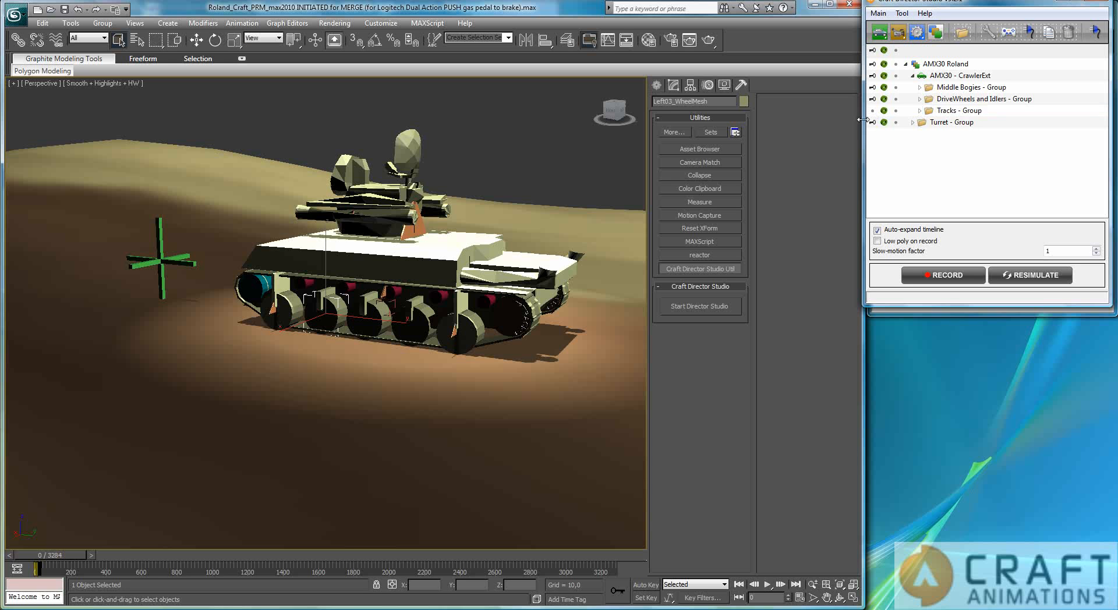
{"action": "left_click", "coordinate": [873, 110]}
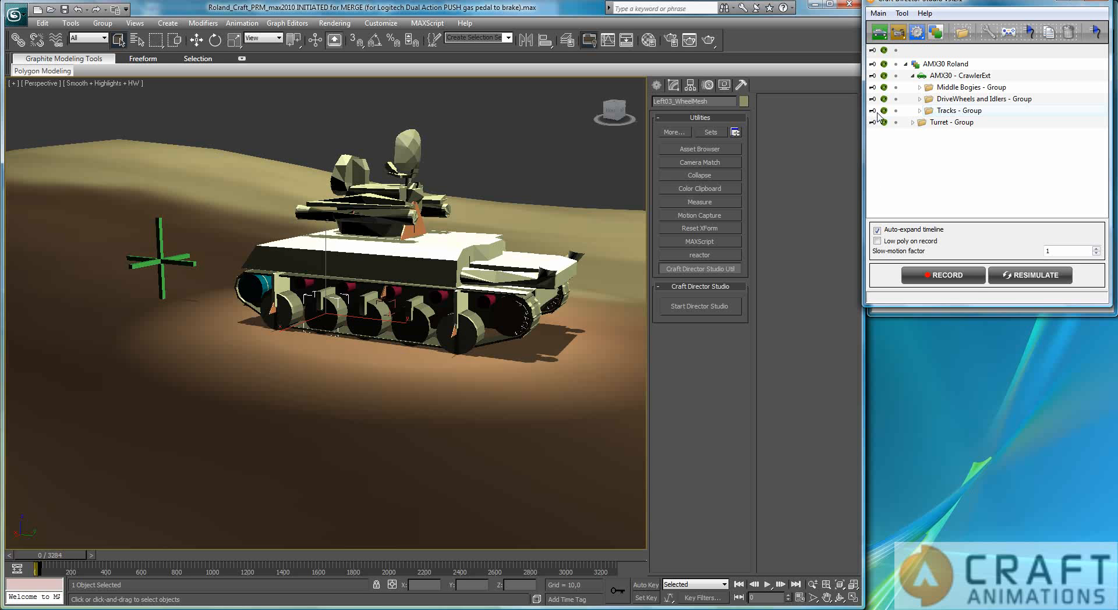
{"action": "left_click", "coordinate": [935, 277]}
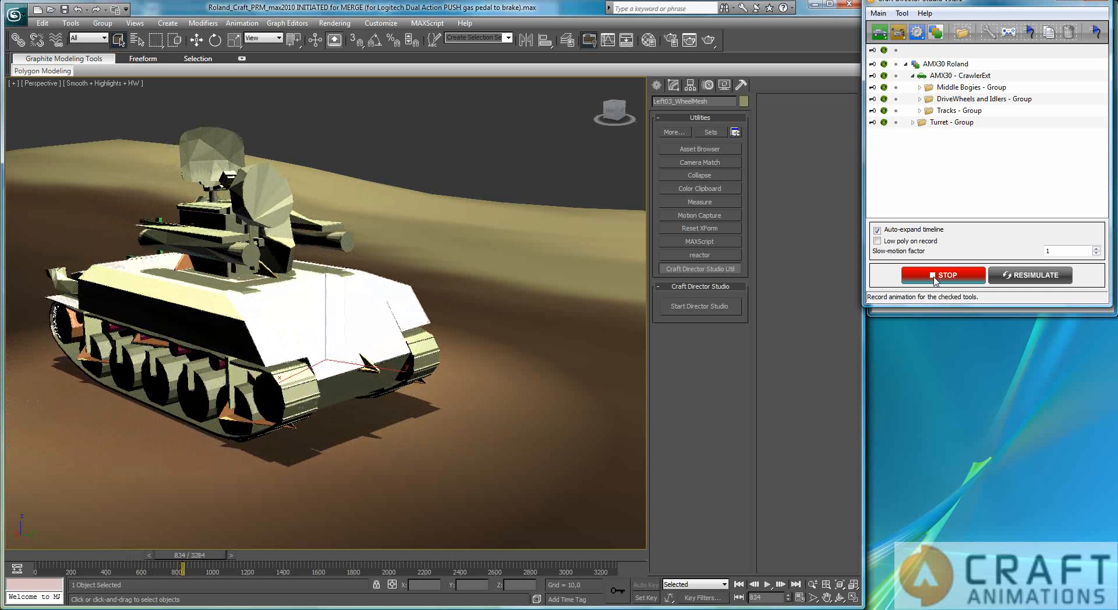
{"action": "left_click", "coordinate": [935, 278]}
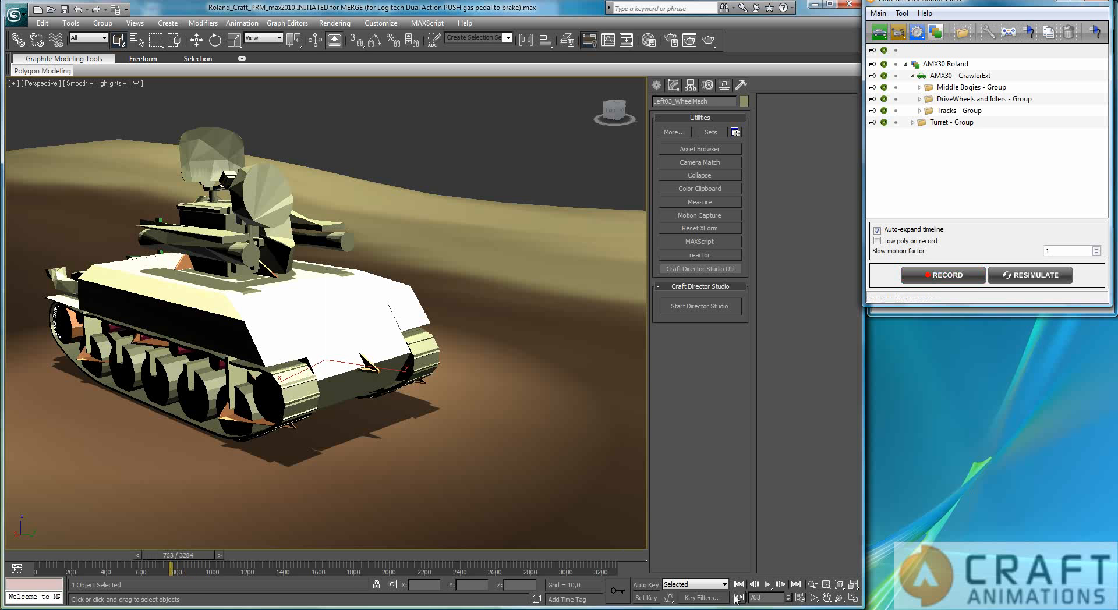
{"action": "left_click", "coordinate": [738, 584]}
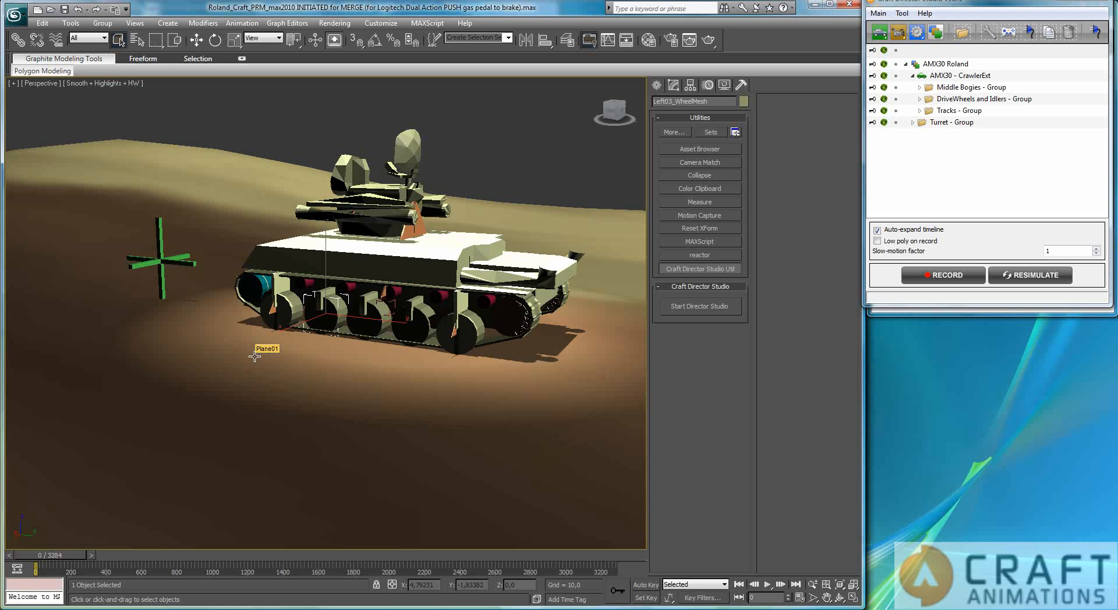
Show edged faces in the viewport and turn off both display and recording for the Tracks group.
{"action": "key", "text": "F4"}
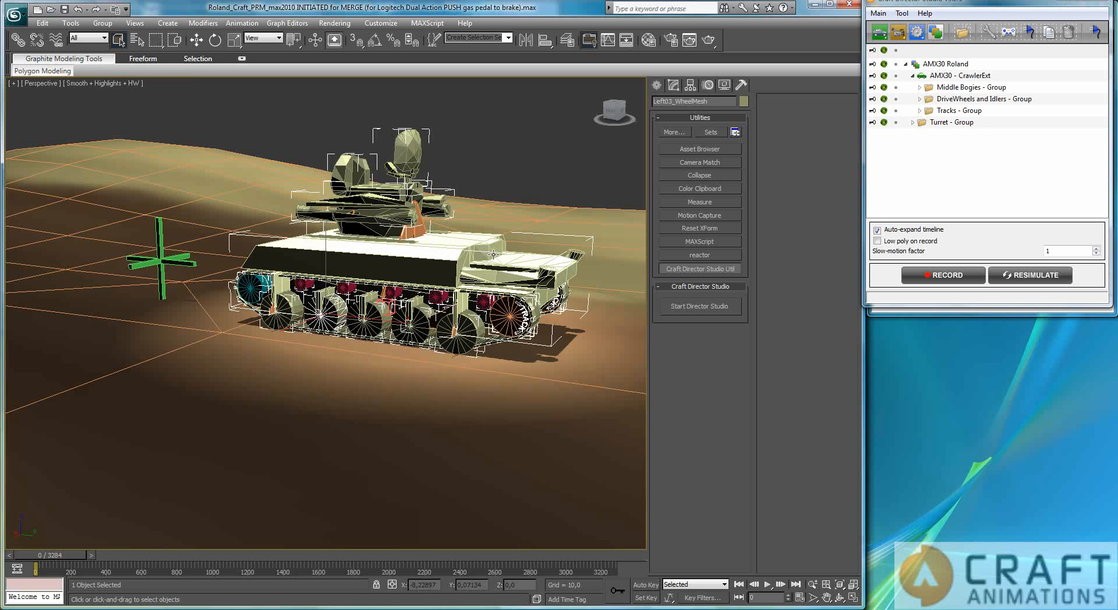
{"action": "left_click", "coordinate": [495, 384]}
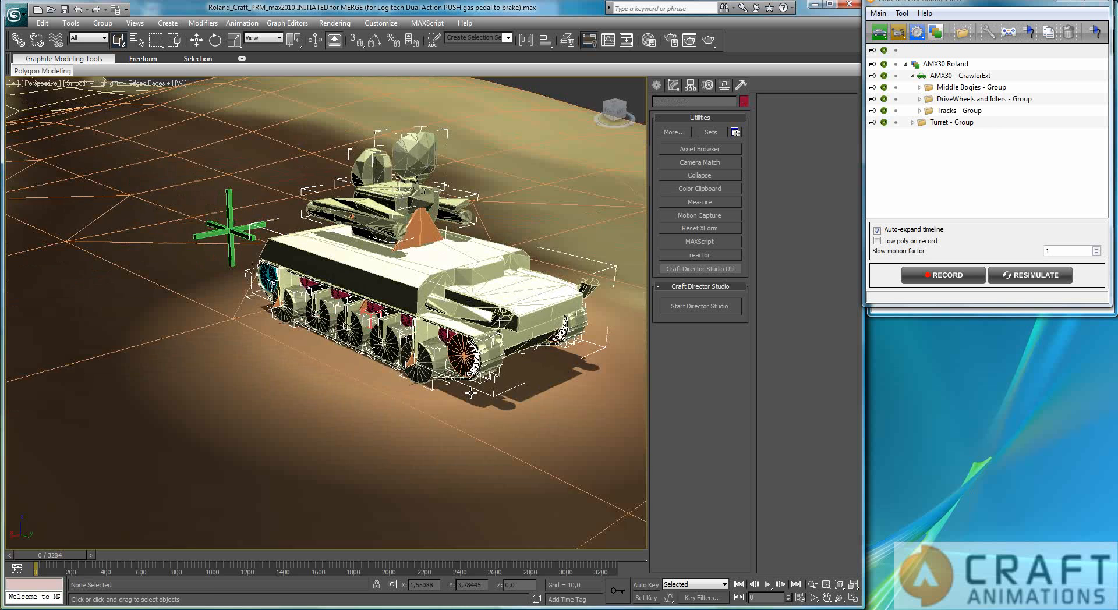
{"action": "middle_click_drag", "start_coordinate": [471, 393], "coordinate": [441, 380], "text": "alt"}
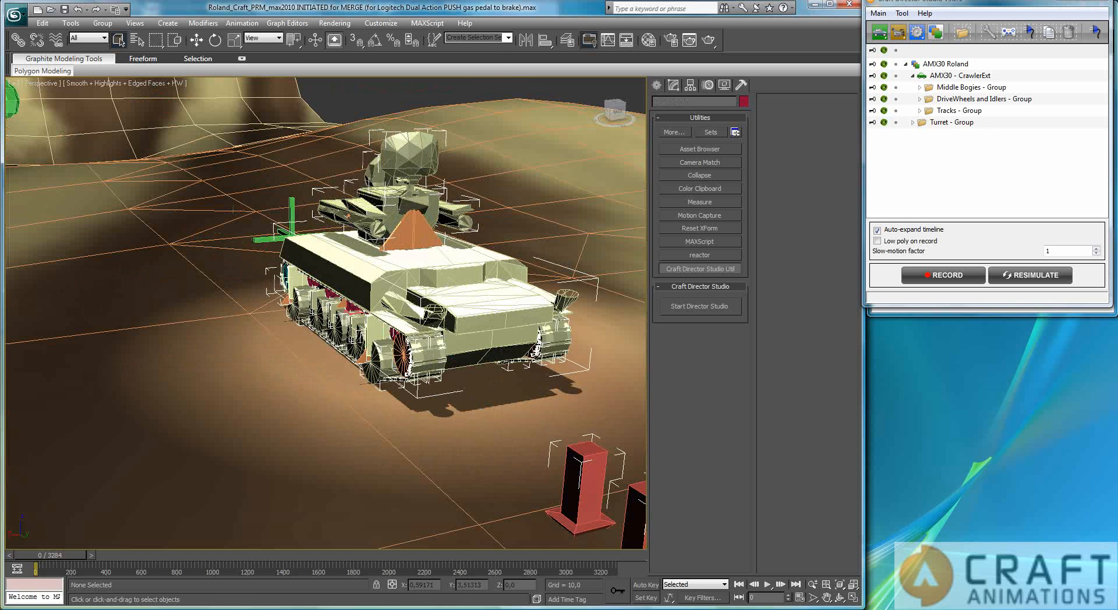
{"action": "scroll", "coordinate": [442, 380], "scroll_direction": "down", "scroll_amount": 3}
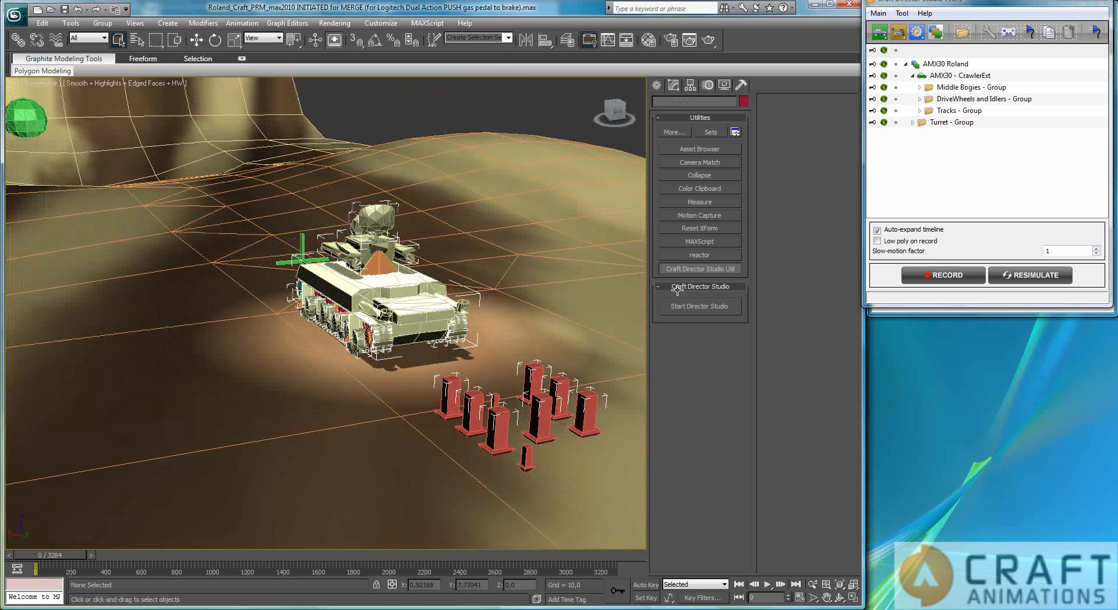
{"action": "left_click", "coordinate": [884, 111]}
{"action": "left_click", "coordinate": [873, 111]}
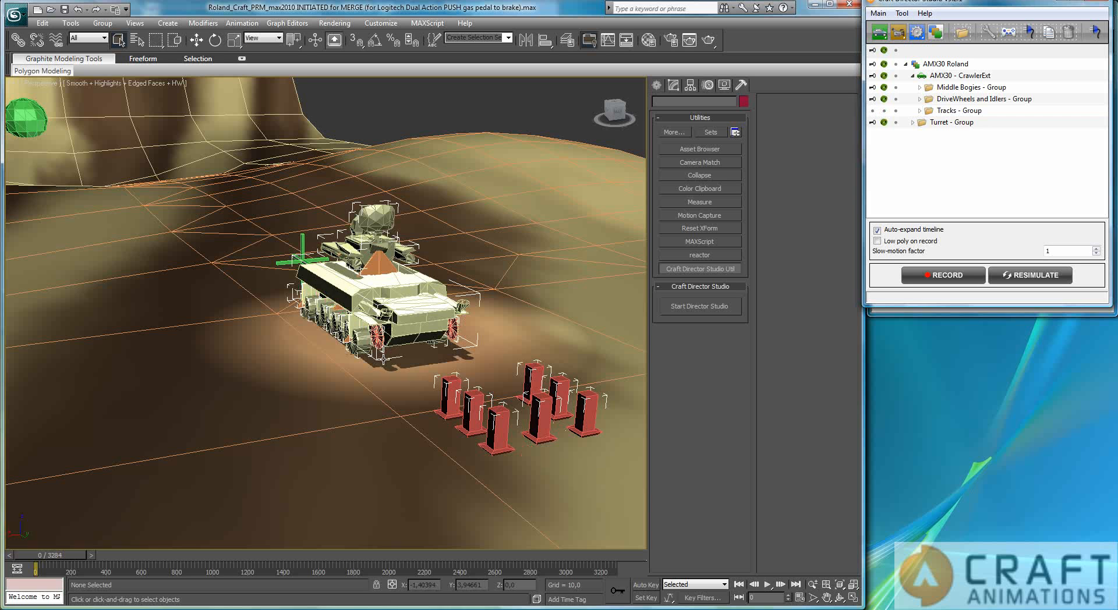
Select the ground plane Plane01 and check the dynamic meshes option in the Craft Director Studio preferences.
{"action": "left_click", "coordinate": [178, 314]}
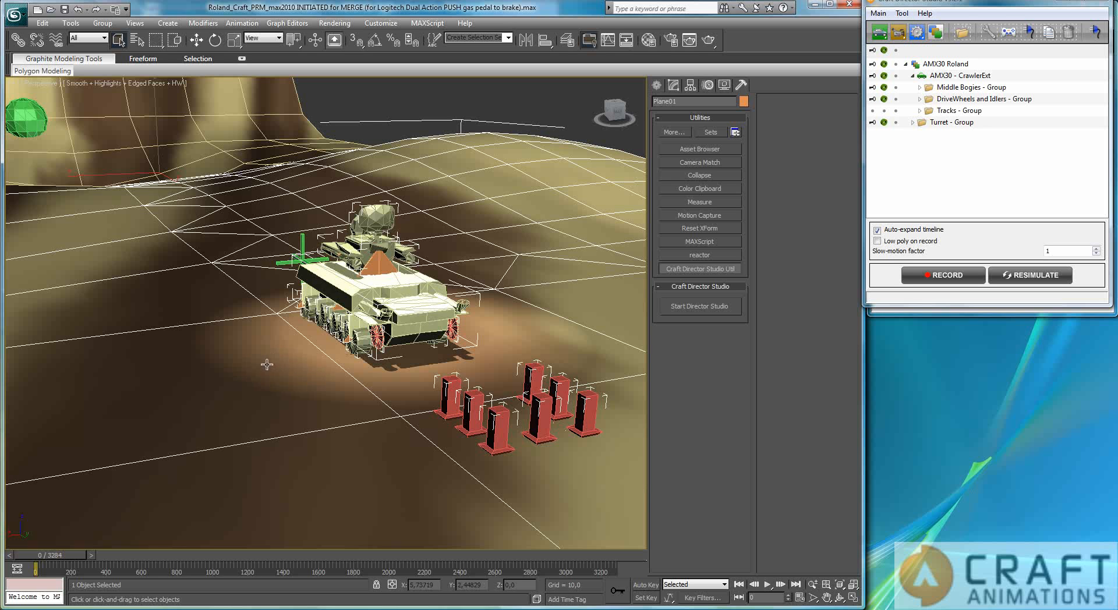
{"action": "left_click", "coordinate": [880, 14]}
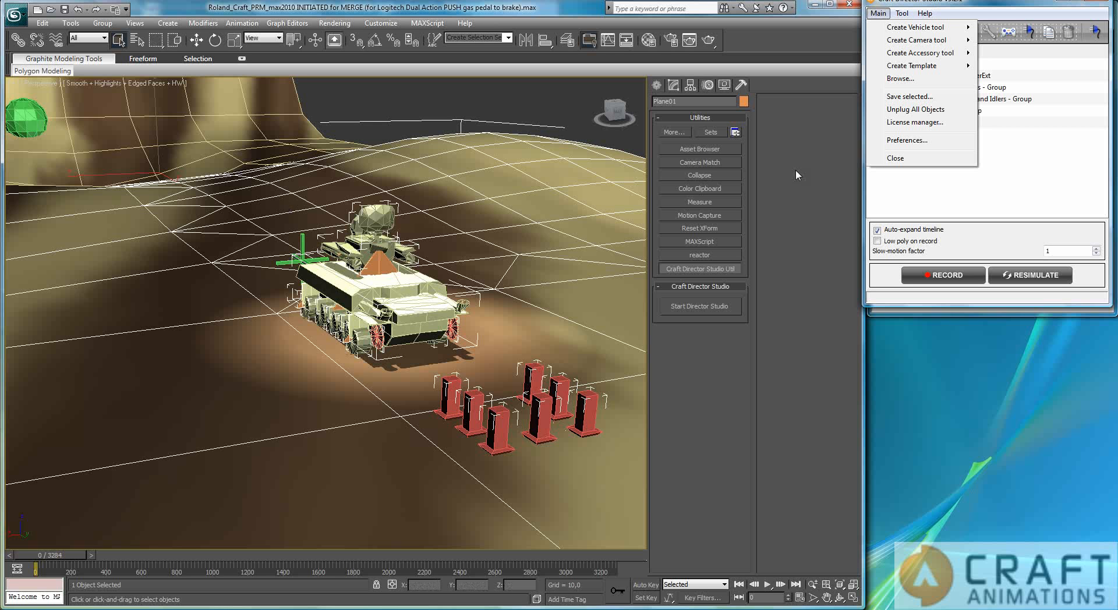
{"action": "left_click", "coordinate": [916, 142]}
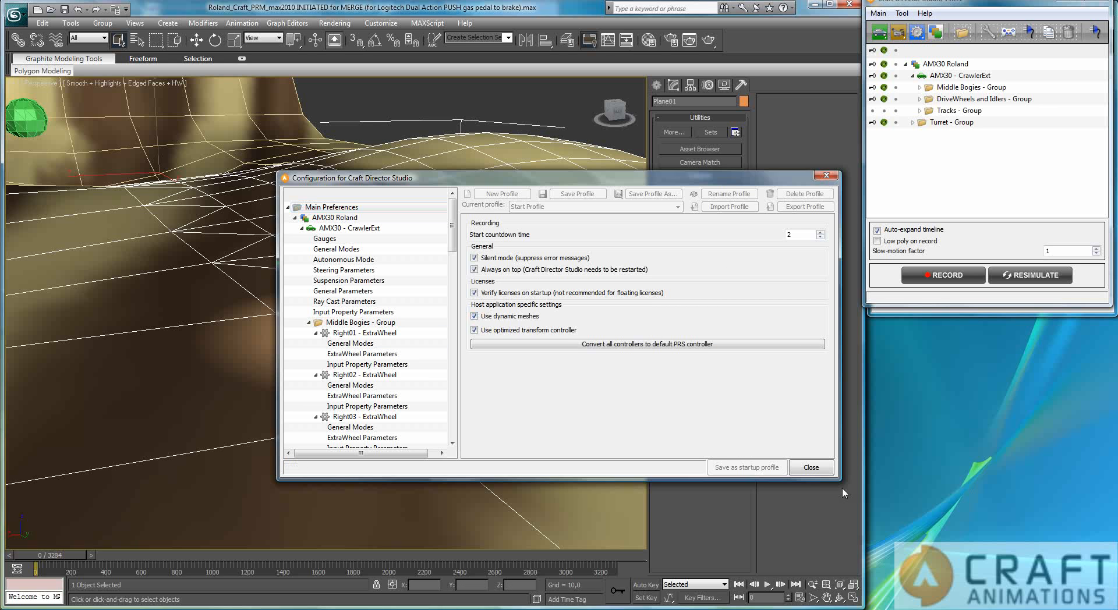
{"action": "left_click", "coordinate": [821, 472]}
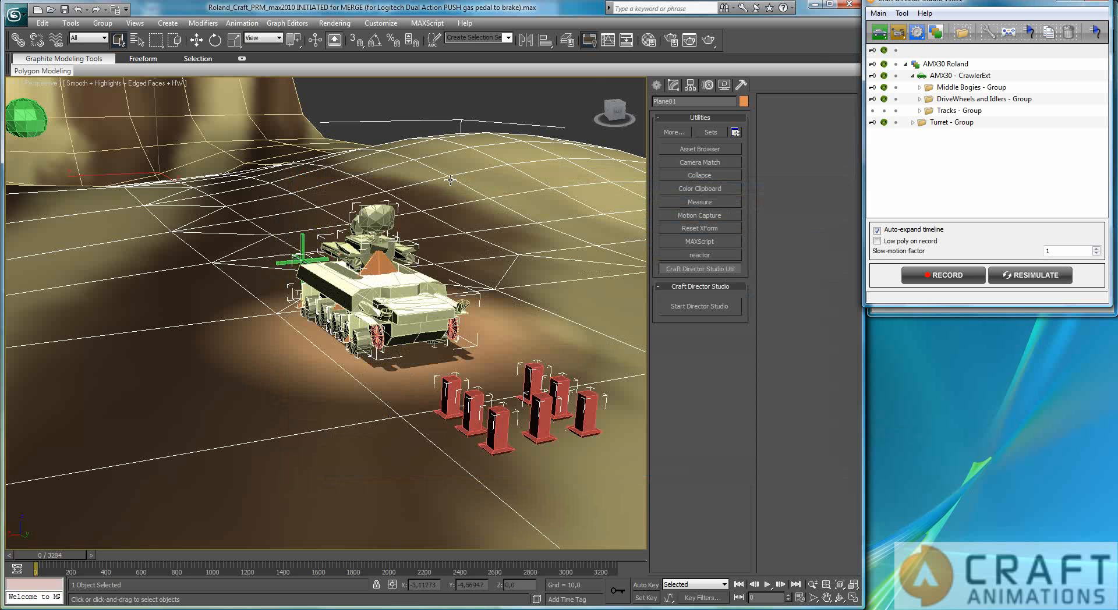
Inspect the ground plane's animated Noise modifier parameters and play back the terrain animation.
{"action": "left_click", "coordinate": [673, 84]}
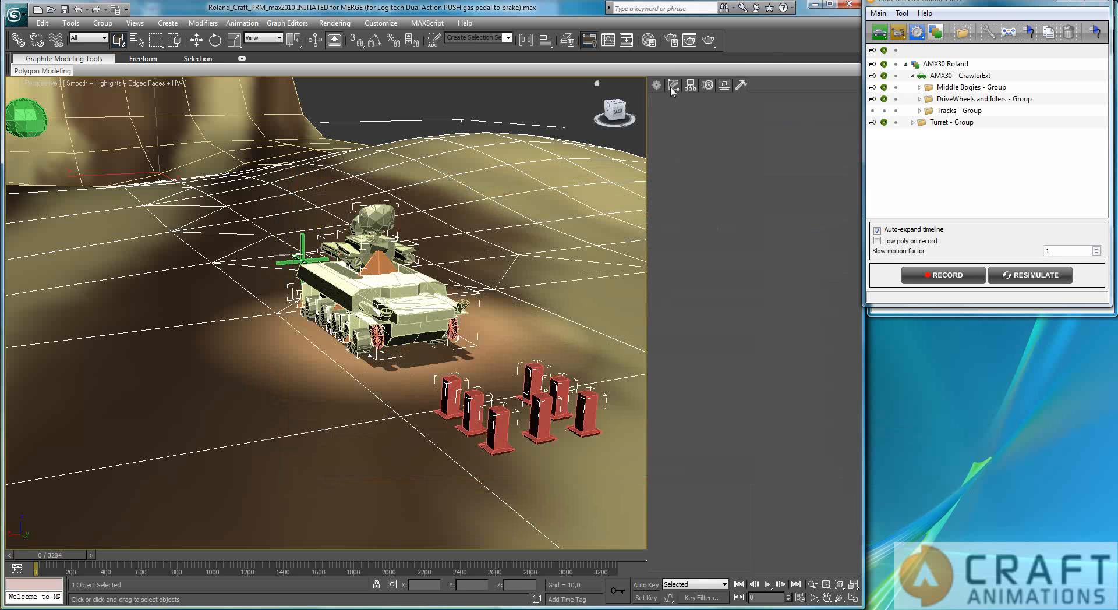
{"action": "left_click", "coordinate": [713, 119]}
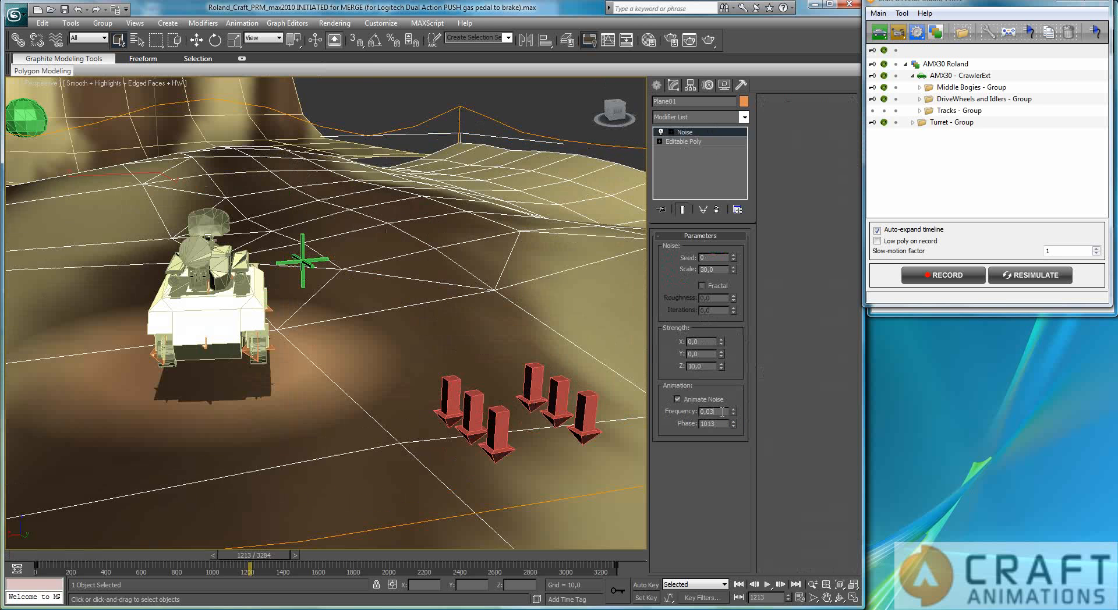
{"action": "left_click", "coordinate": [768, 585]}
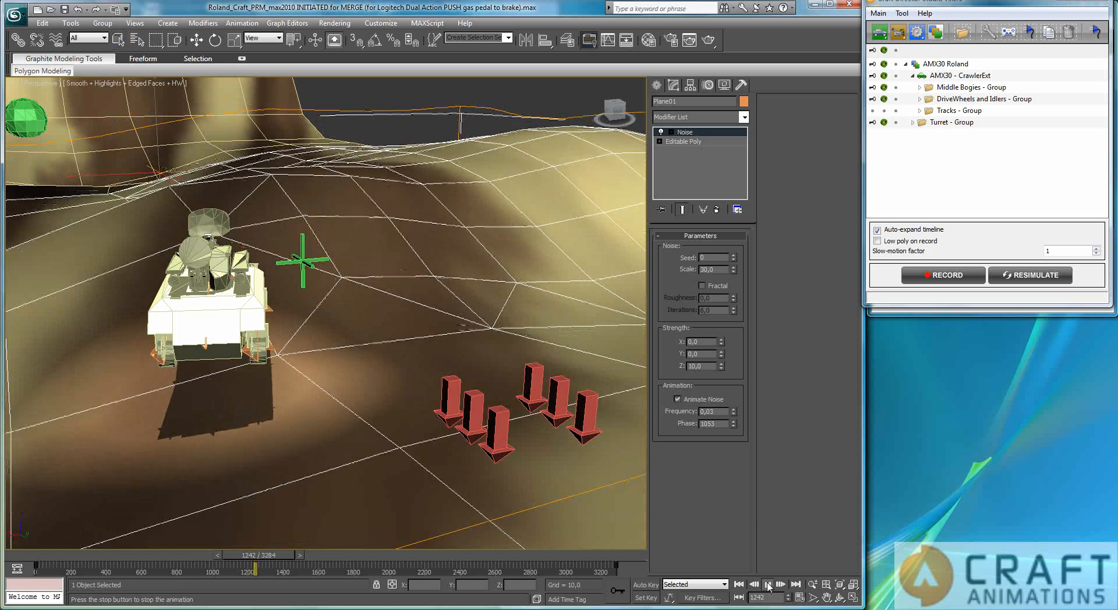
{"action": "left_click", "coordinate": [767, 584]}
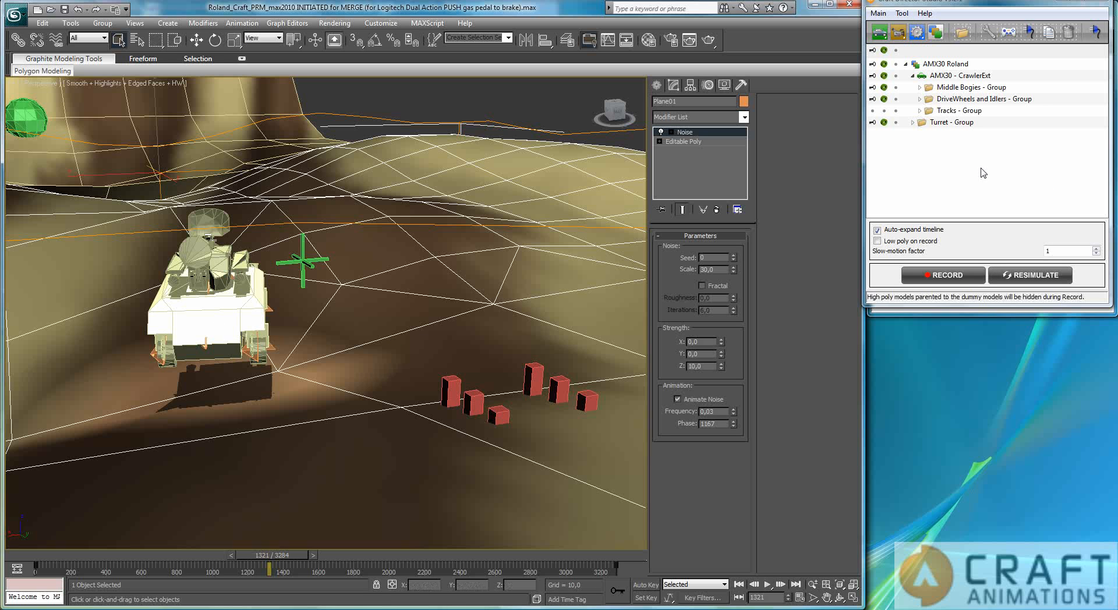
Record a tank drive over the animated terrain, stop it, and move the timeline back to frame 1406.
{"action": "left_click", "coordinate": [956, 281]}
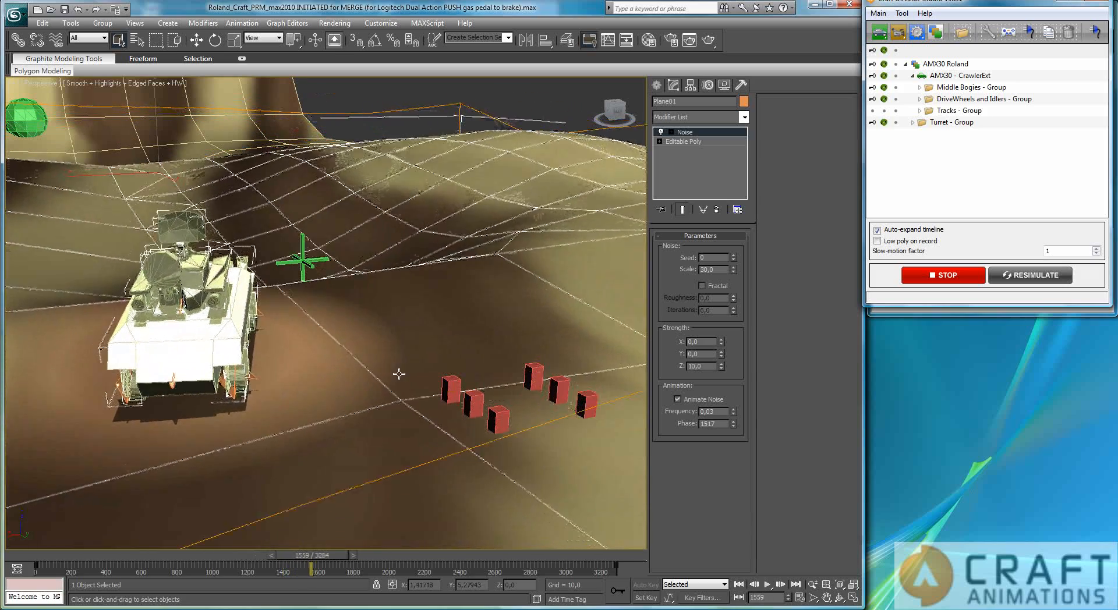
{"action": "left_click", "coordinate": [932, 275]}
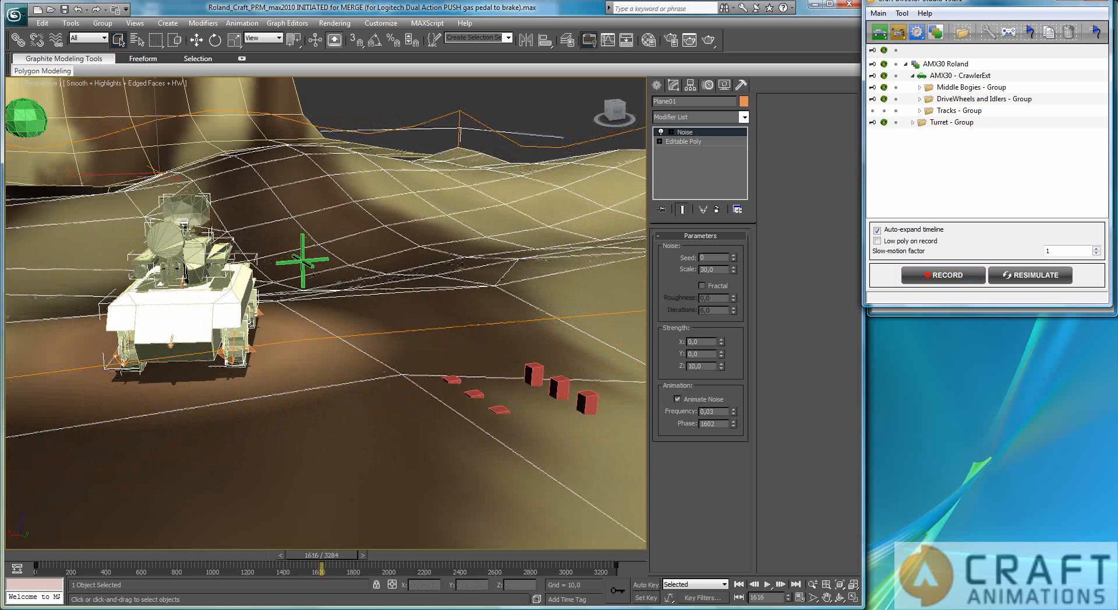
{"action": "left_click_drag", "start_coordinate": [322, 556], "coordinate": [287, 558]}
Set the AMX30 - CrawlerExt suspension to stiffness 400, damping 100, and maximum forward and side tilt angles of 1.
{"action": "double_click", "coordinate": [953, 76]}
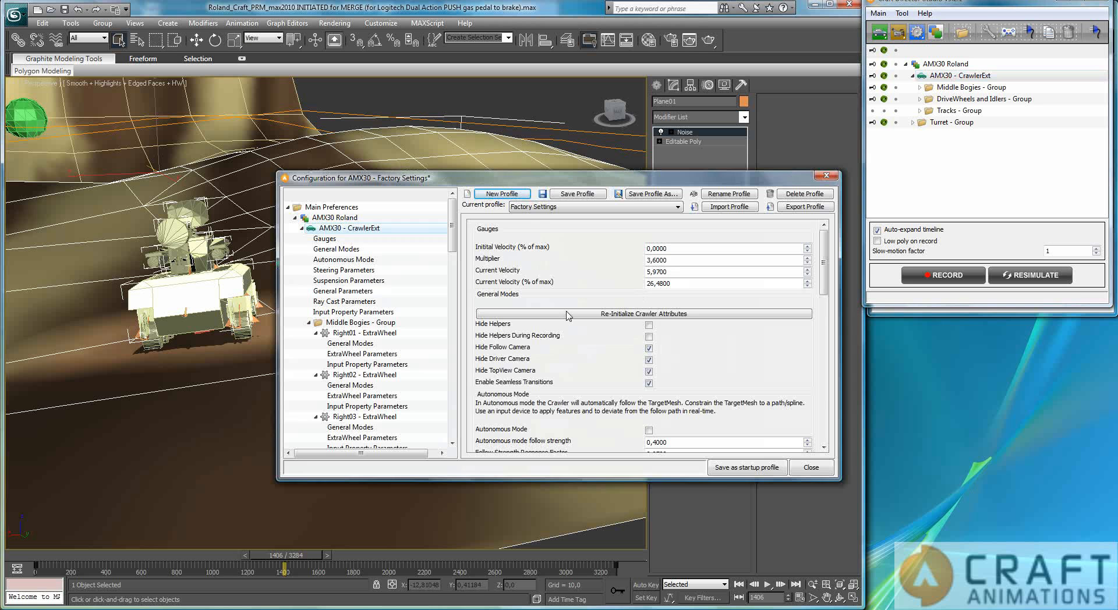
{"action": "left_click", "coordinate": [347, 281]}
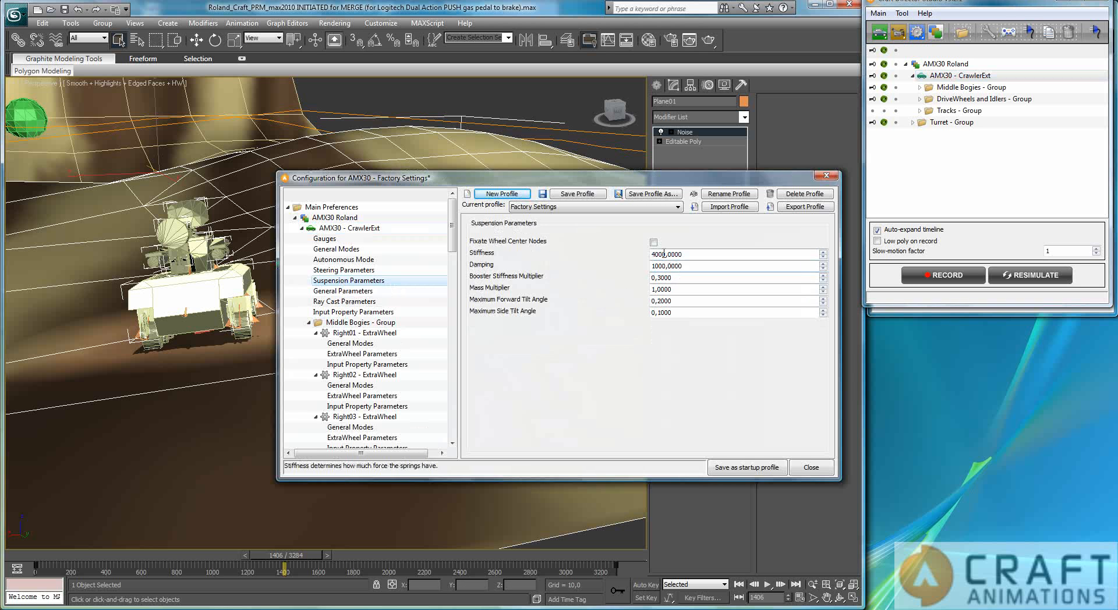
{"action": "key", "text": "BackSpace"}
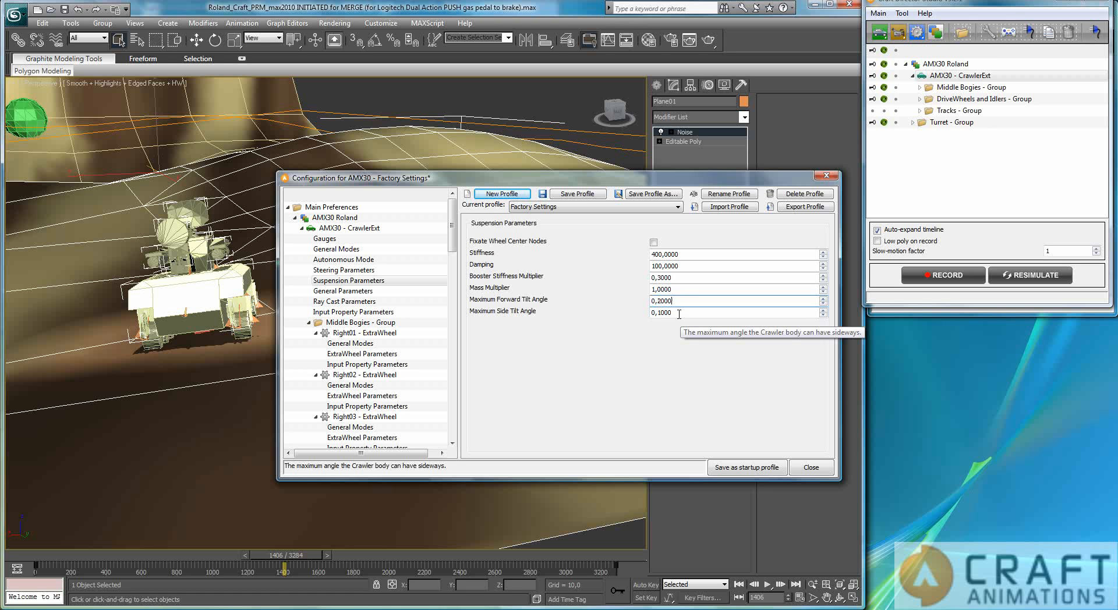
{"action": "type", "text": "0"}
{"action": "key", "text": "Return"}
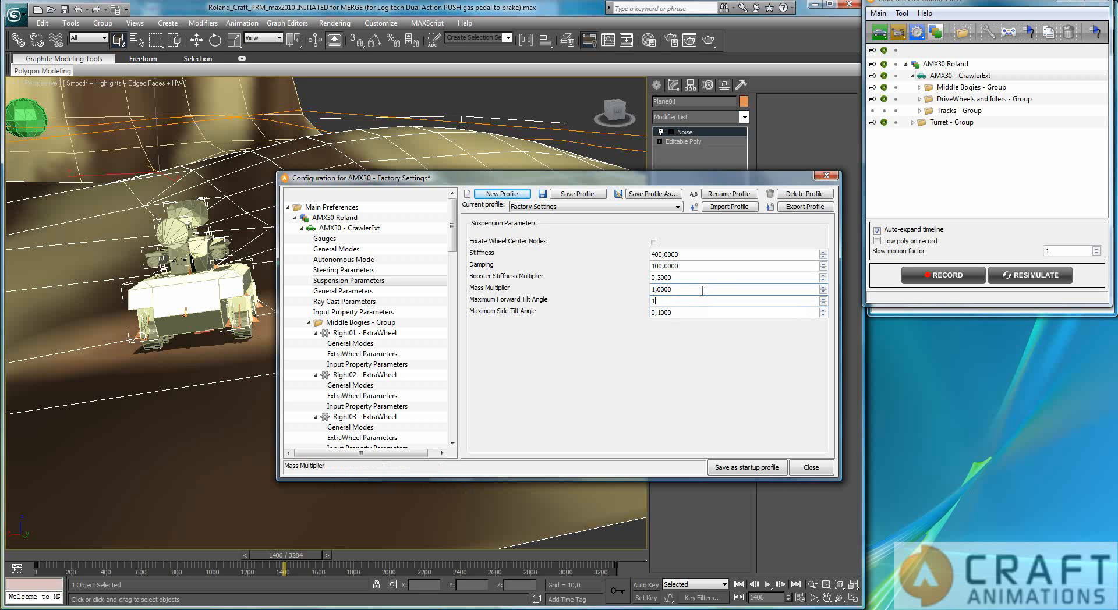
{"action": "left_click_drag", "start_coordinate": [703, 312], "coordinate": [576, 320]}
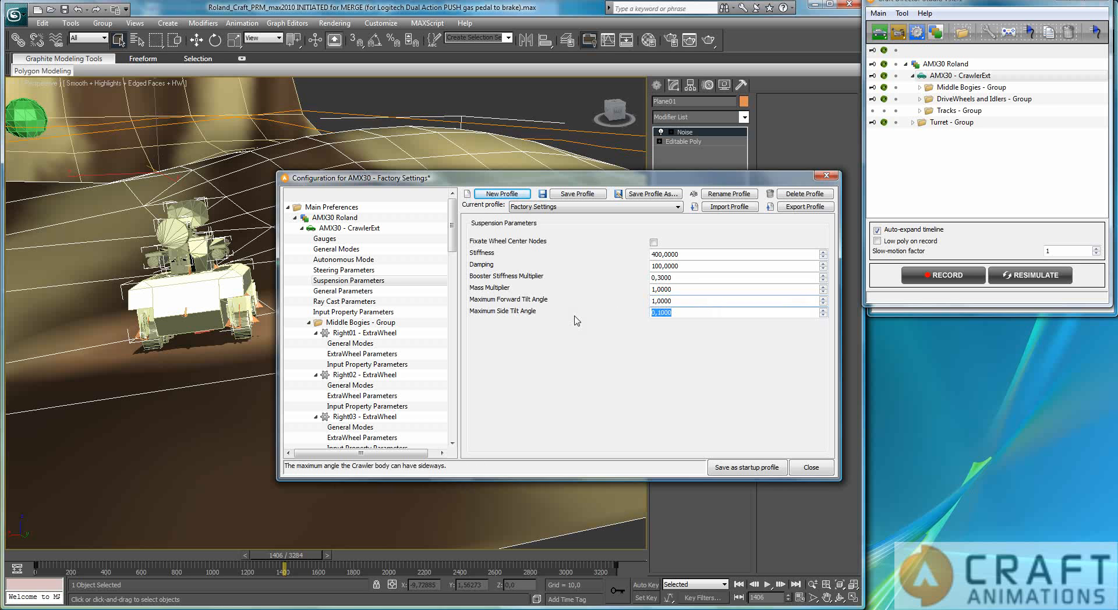
{"action": "left_click", "coordinate": [717, 290]}
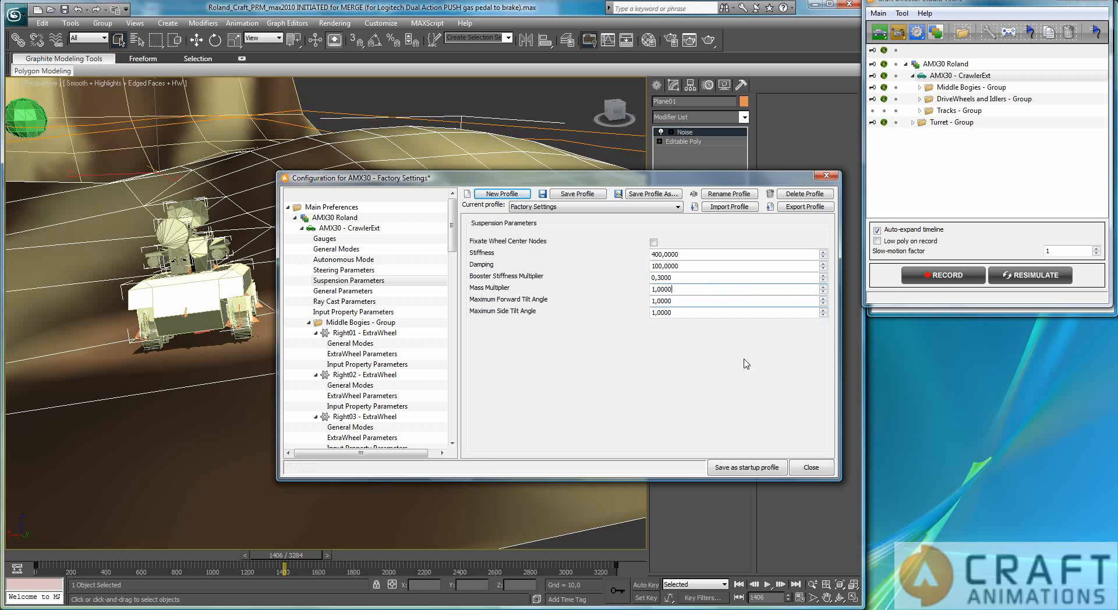
{"action": "left_click", "coordinate": [815, 471]}
Record the tank driving over the terrain, disable the Middle Bogies and DriveWheels and Idlers groups during the recording, and stop it.
{"action": "left_click", "coordinate": [938, 277]}
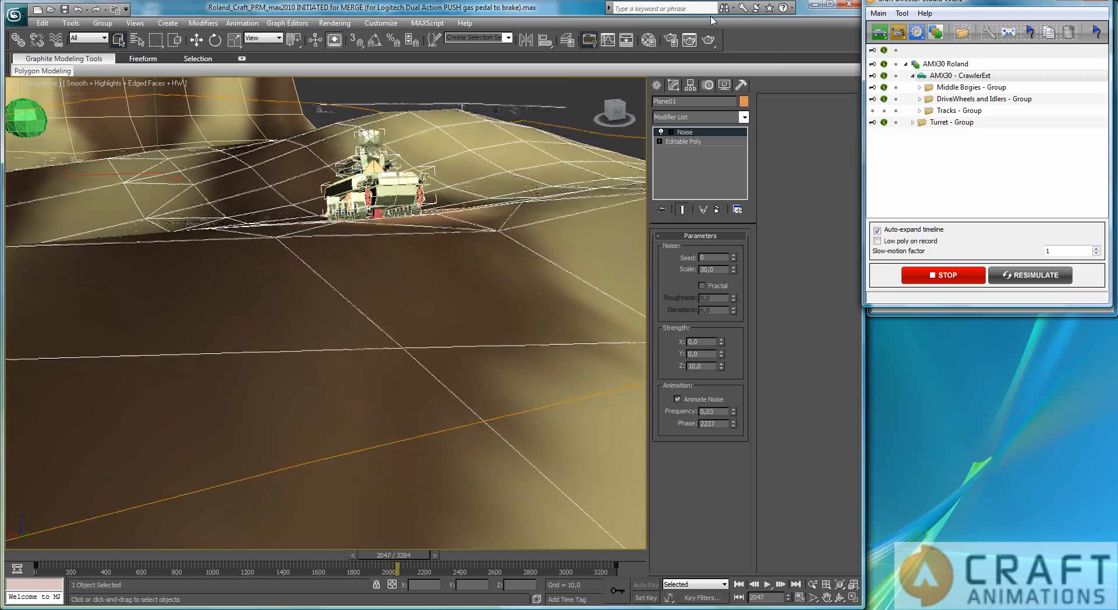
{"action": "left_click", "coordinate": [886, 88]}
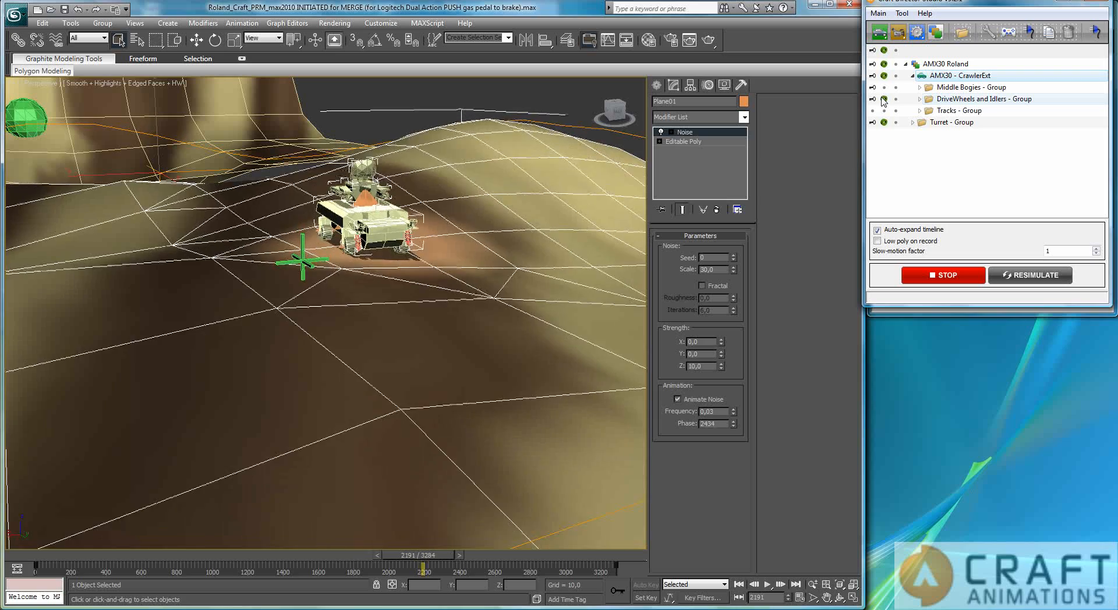
{"action": "left_click", "coordinate": [884, 99]}
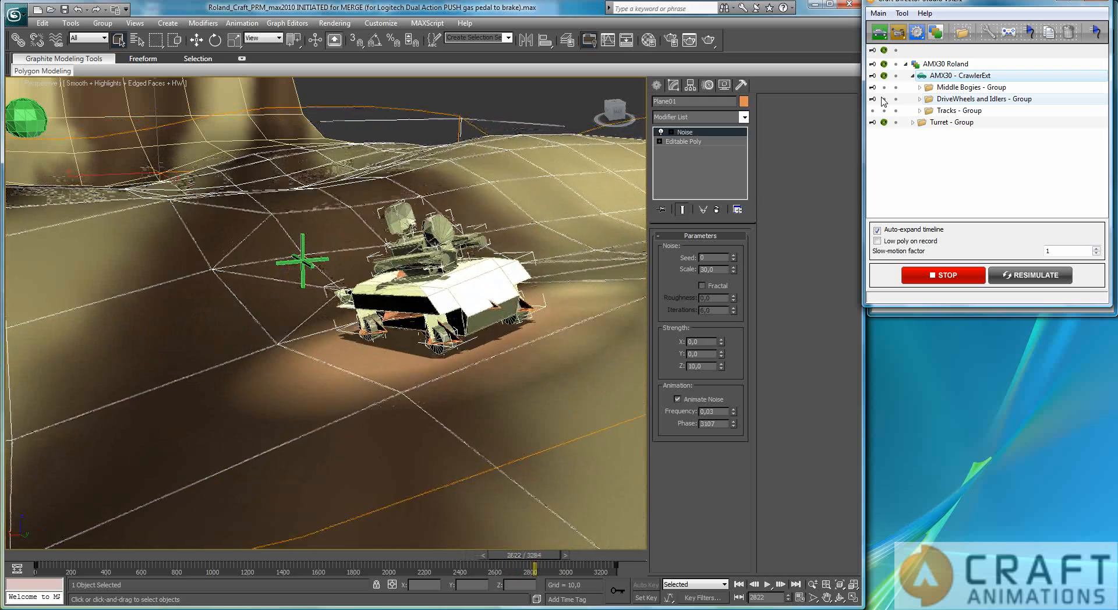
{"action": "left_click", "coordinate": [946, 275]}
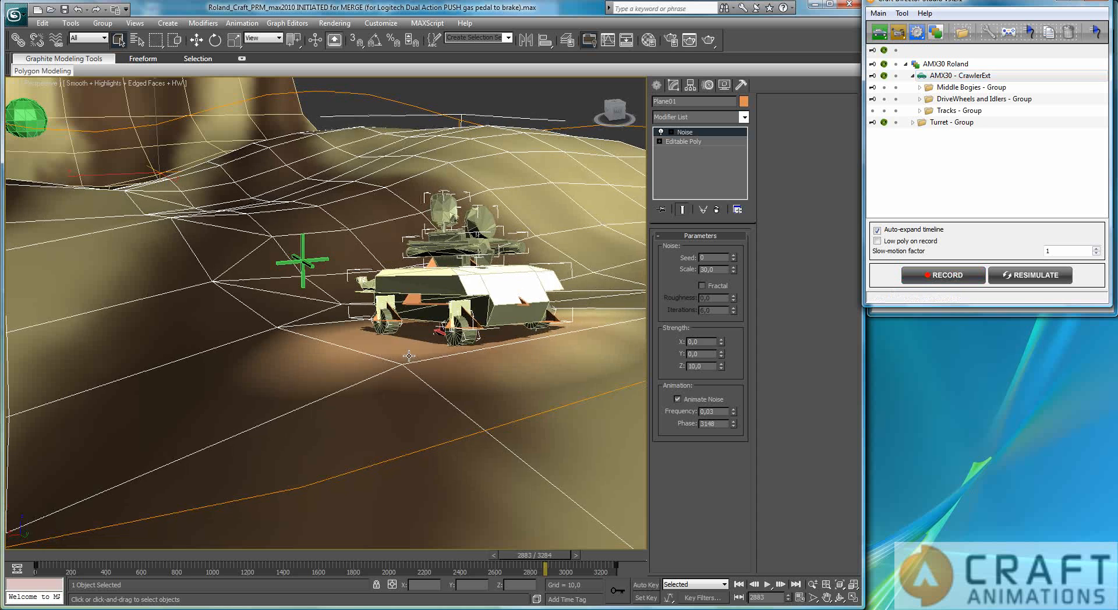
Set the Ray Multiplier in the AMX30 - CrawlerExt ray cast parameters to 2 and start another recording.
{"action": "double_click", "coordinate": [963, 78]}
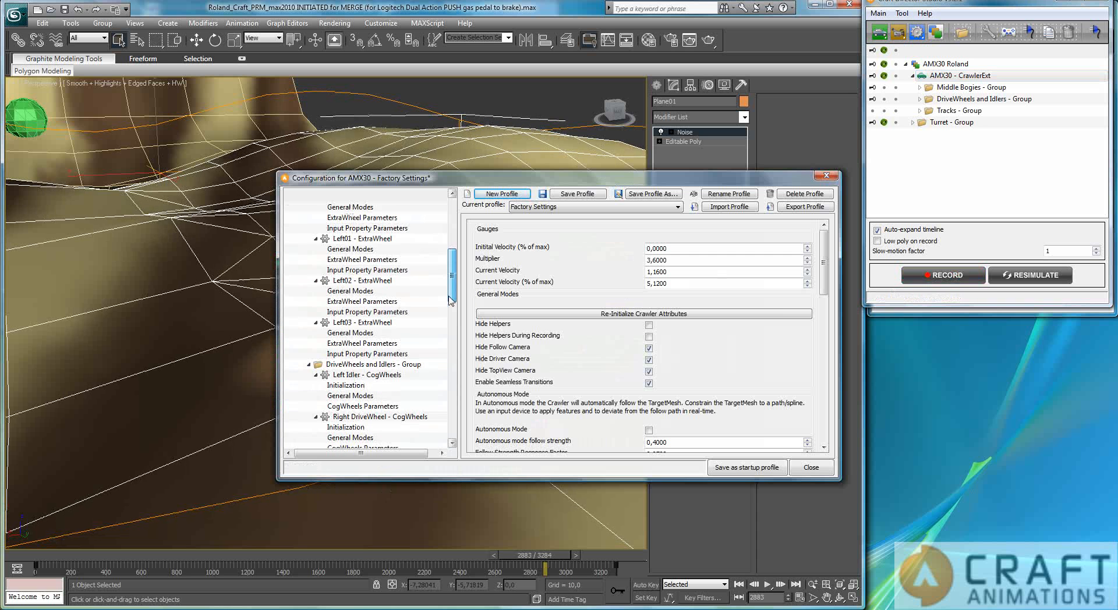
{"action": "left_click", "coordinate": [368, 303]}
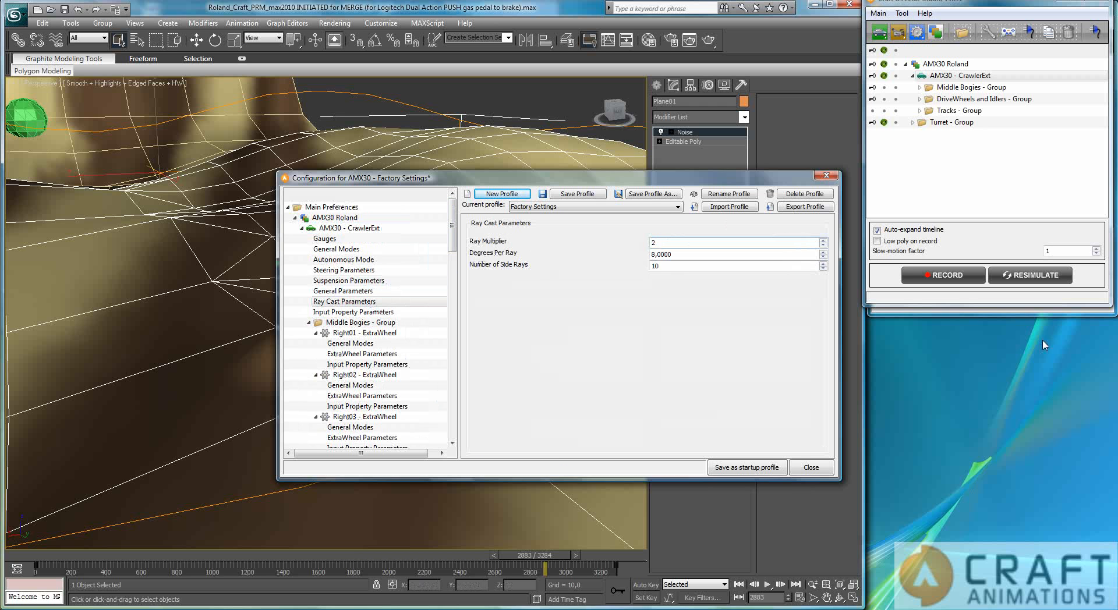
{"action": "left_click", "coordinate": [827, 467]}
{"action": "left_click", "coordinate": [930, 276]}
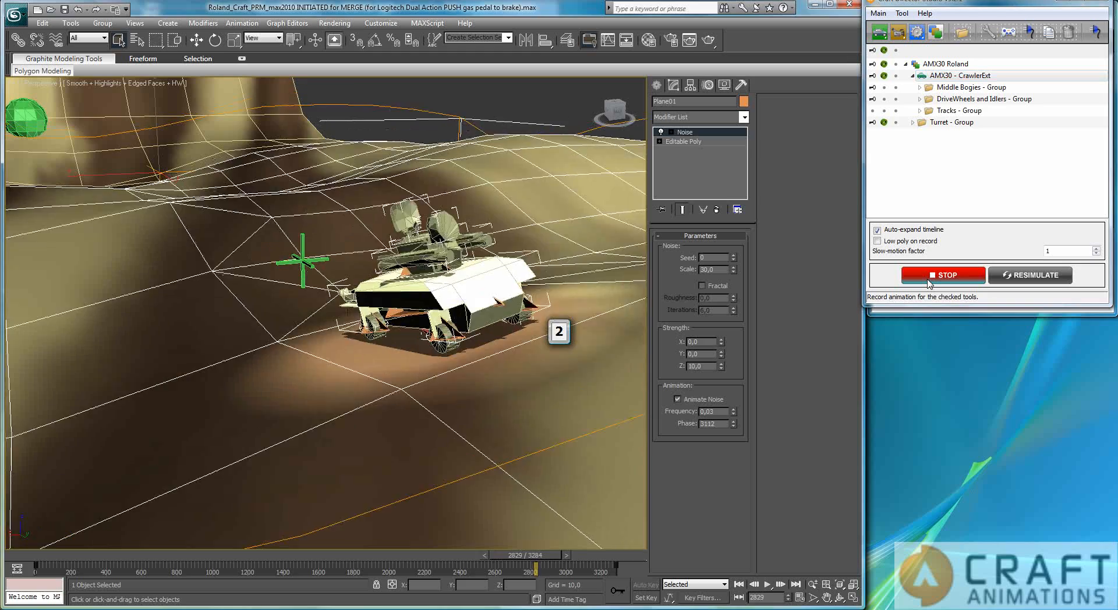